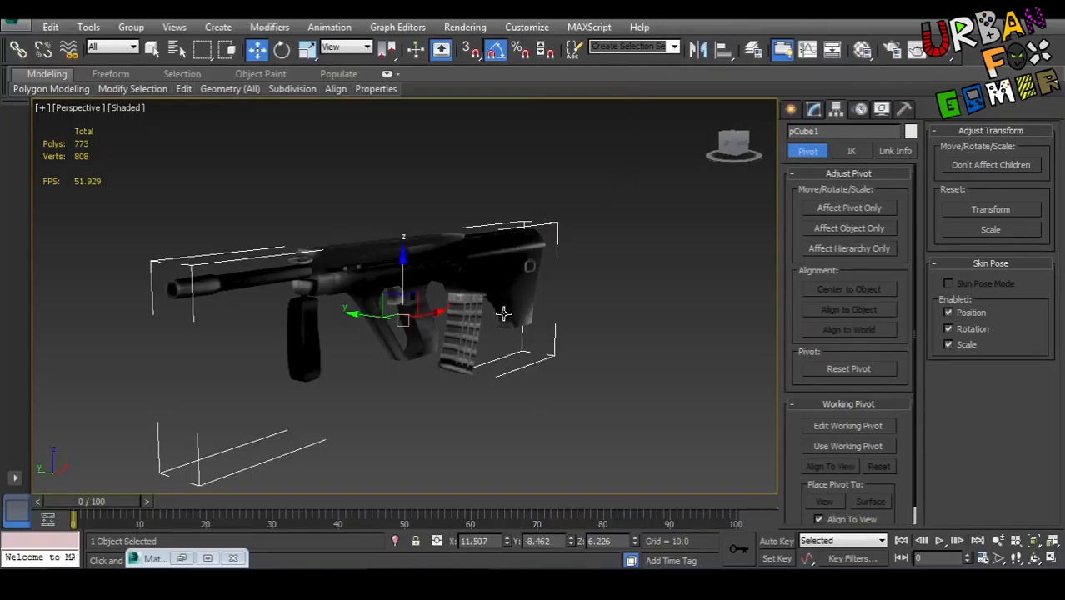
# Create a standard primitive plane about 9 long and 19 wide in empty space beside the gun's barrel
pyautogui.moveTo(503, 312); pyautogui.dragTo(675, 208, button='middle')
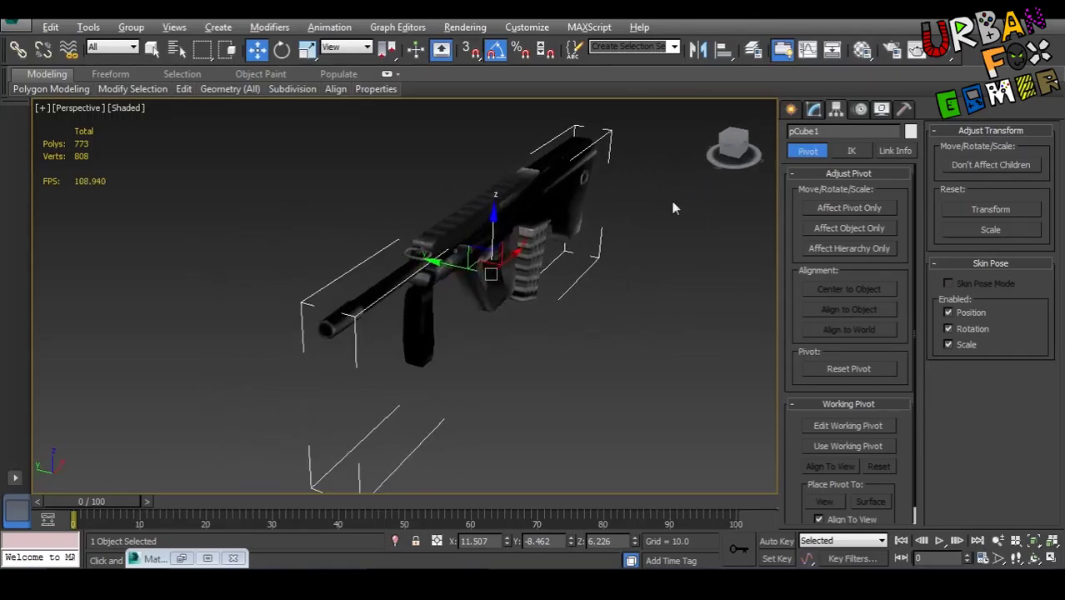
pyautogui.click(791, 109)
pyautogui.click(795, 134)
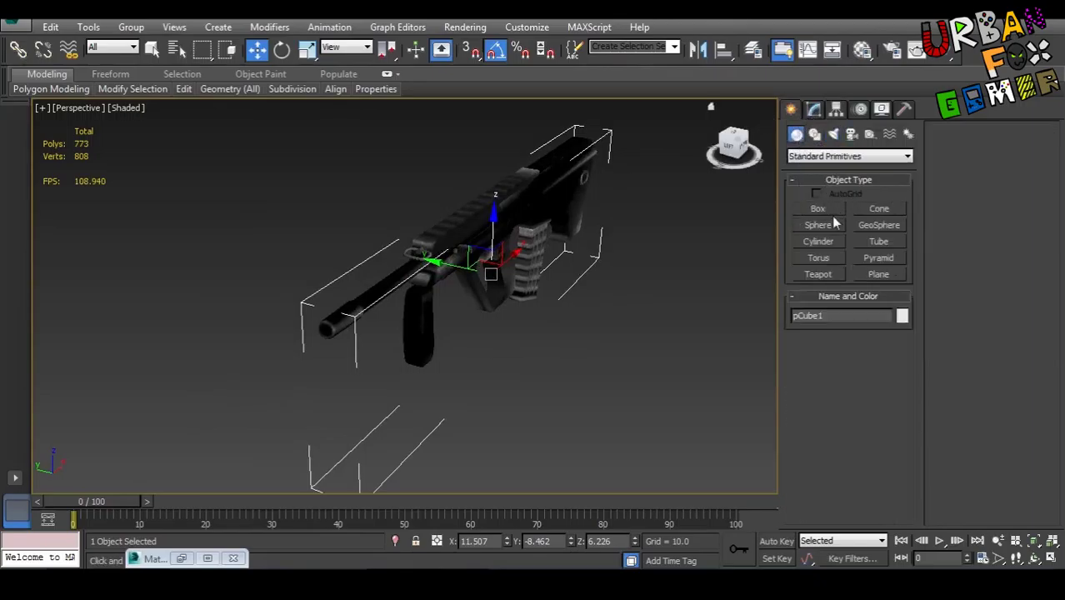
pyautogui.click(878, 274)
pyautogui.moveTo(727, 288)
pyautogui.keyDown('alt'); pyautogui.mouseDown(button='middle')
pyautogui.moveTo(190, 288)
pyautogui.moveTo(387, 288)
pyautogui.mouseUp(button='middle'); pyautogui.keyUp('alt')
pyautogui.moveTo(314, 295); pyautogui.dragTo(500, 354)
pyautogui.moveTo(474, 347); pyautogui.dragTo(511, 328, button='middle')
# Reduce the plane's length and width segments to the minimum of one each
pyautogui.press('F3')
pyautogui.press('F3')
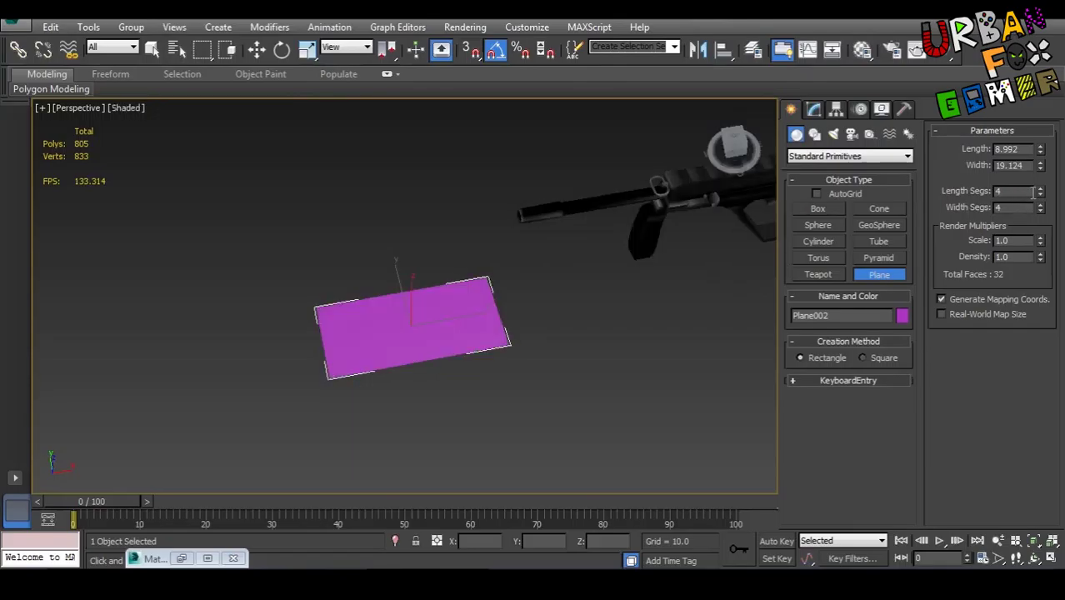
pyautogui.press('F3')
pyautogui.moveTo(1040, 193); pyautogui.dragTo(1041, 219)
pyautogui.press('F3')
pyautogui.moveTo(569, 237)
pyautogui.mouseDown(button='middle')
pyautogui.moveTo(586, 272)
pyautogui.moveTo(545, 279)
pyautogui.moveTo(497, 262)
pyautogui.moveTo(510, 308)
pyautogui.moveTo(637, 326)
pyautogui.moveTo(545, 293)
pyautogui.mouseUp(button='middle')
# Change the second sample material, 02 - Default, to the Architectural type in the Material Editor
pyautogui.press('e')
pyautogui.press('m')
pyautogui.click(821, 157)
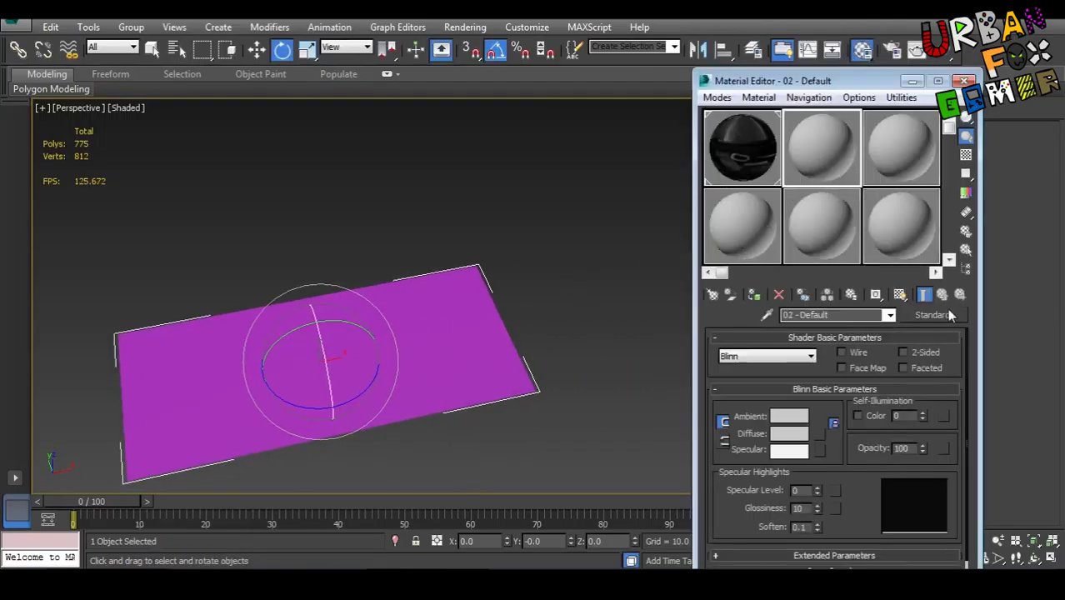
pyautogui.click(941, 314)
pyautogui.doubleClick(429, 136)
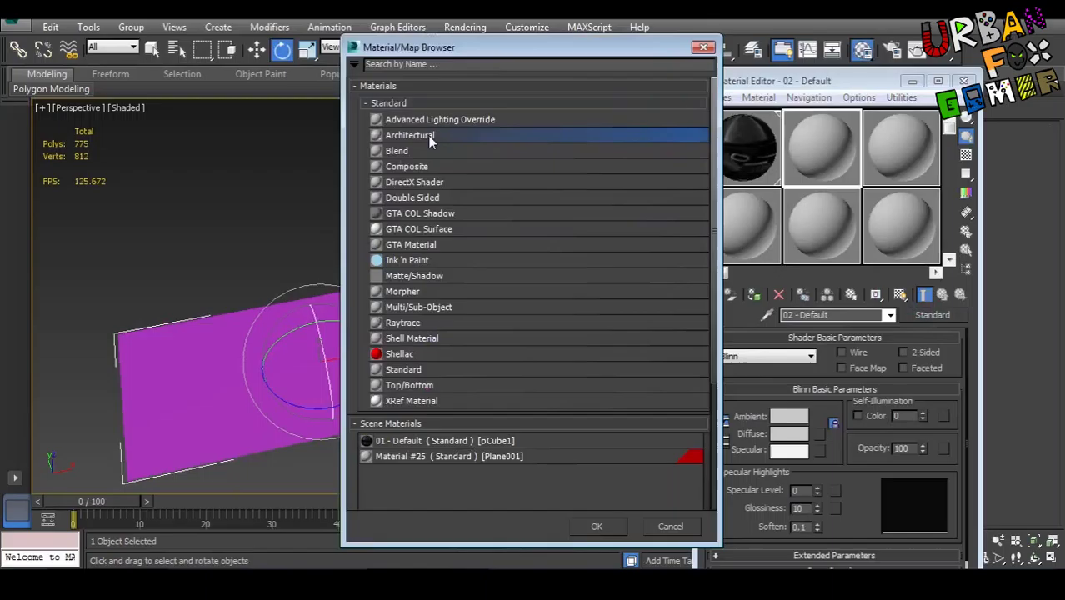
# Load flashb.png as the material's diffuse map bitmap and set the index of refraction to 1.0
pyautogui.click(883, 414)
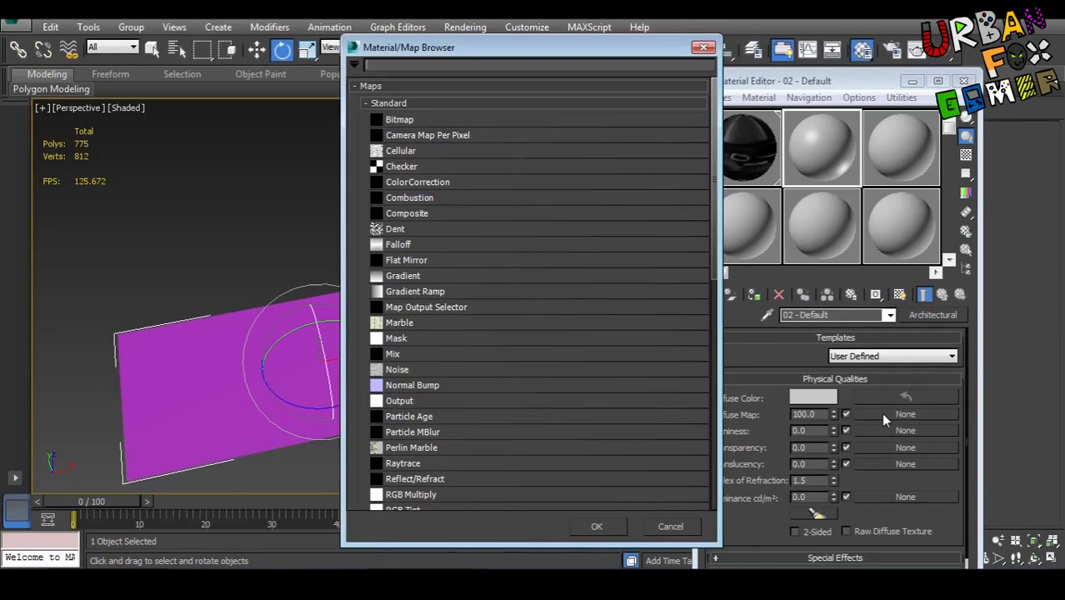
pyautogui.doubleClick(404, 125)
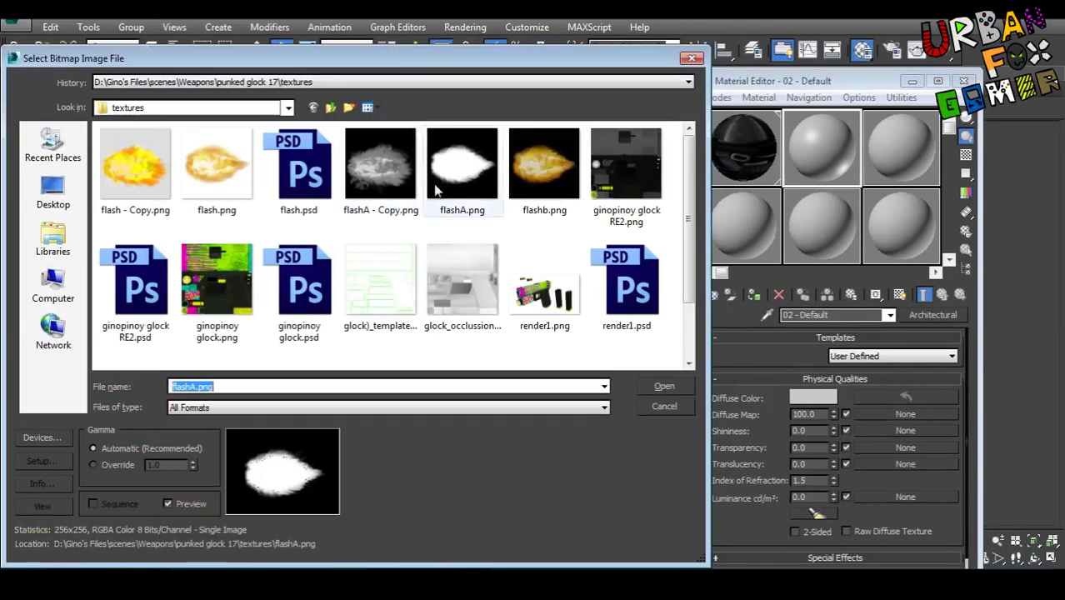
pyautogui.click(535, 176)
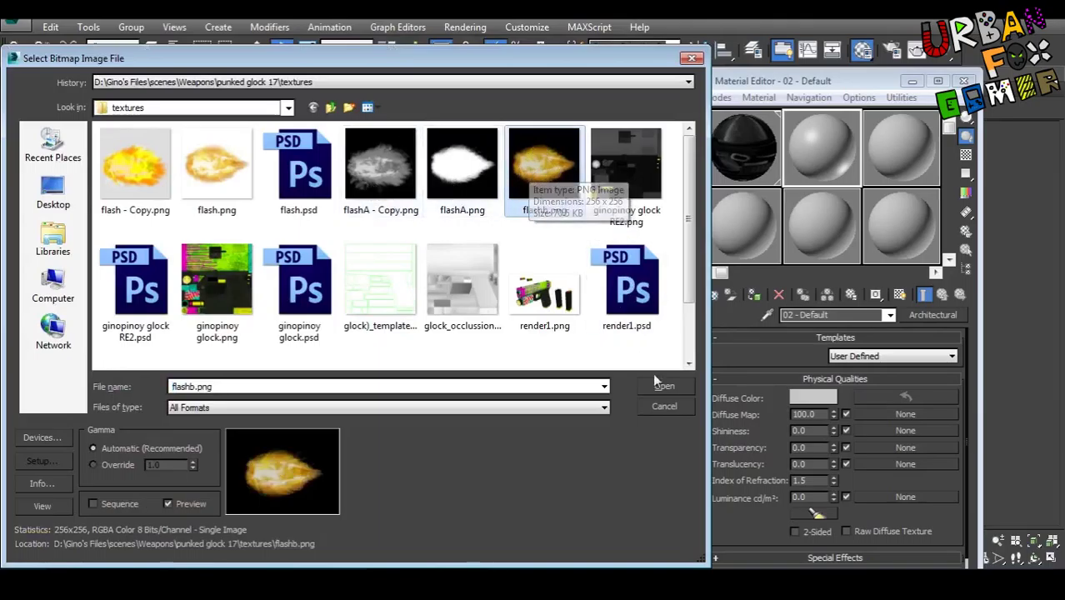
pyautogui.click(676, 385)
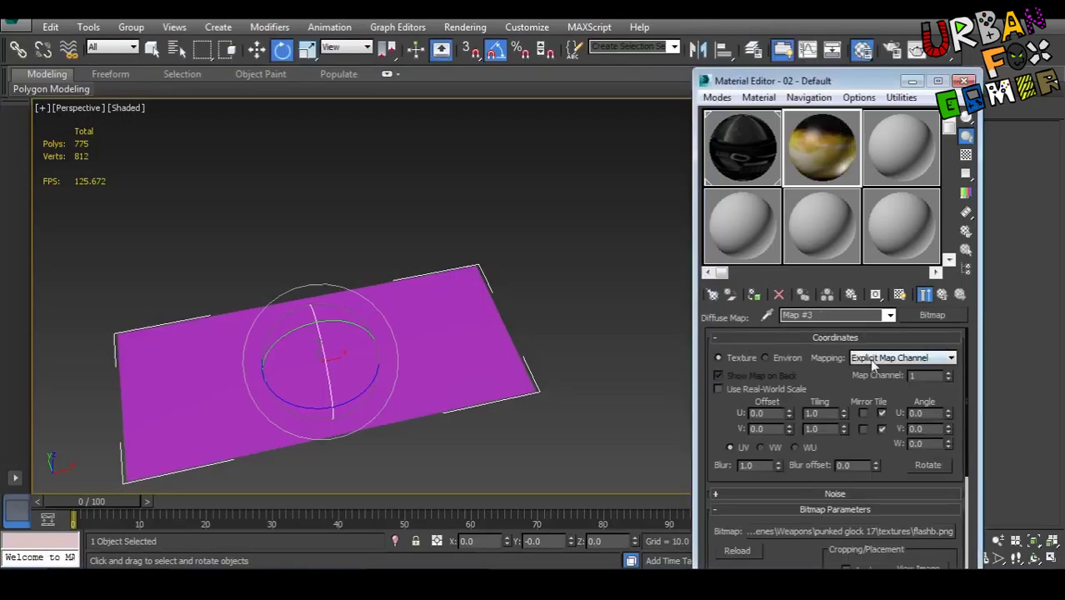
pyautogui.click(888, 316)
pyautogui.click(804, 328)
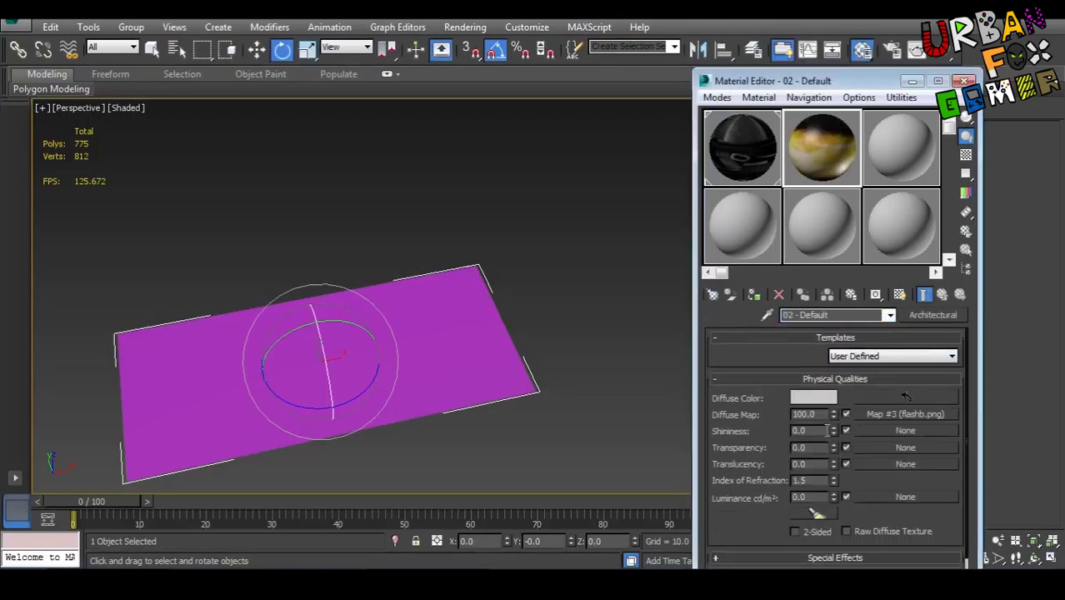
pyautogui.rightClick(834, 481)
# Load flashA.png as the bitmap for the material's Cutout special effect and return to the parent material
pyautogui.moveTo(877, 516); pyautogui.dragTo(888, 443)
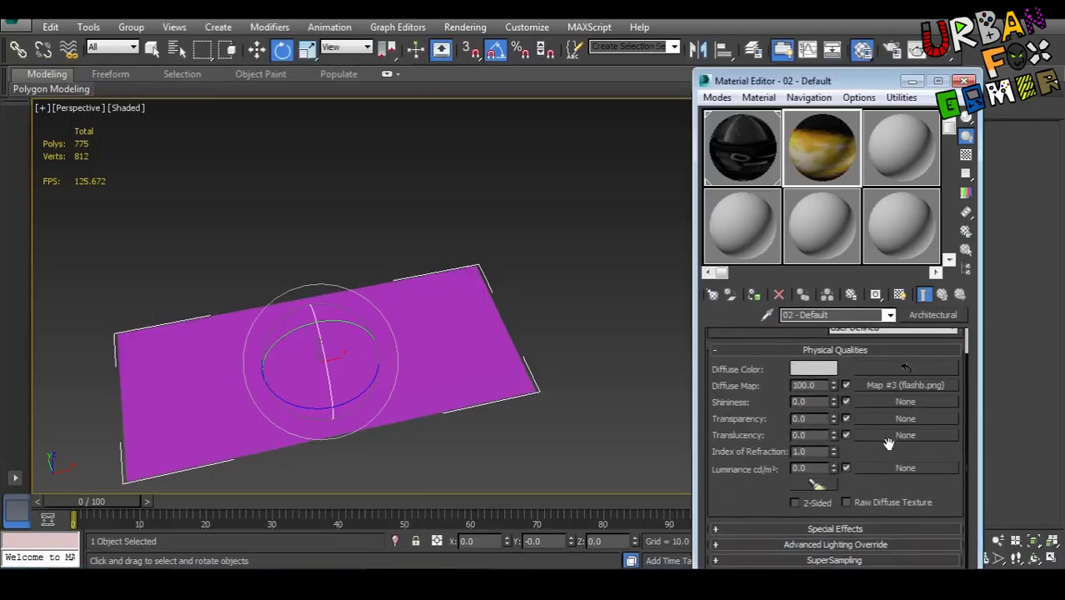
pyautogui.click(844, 529)
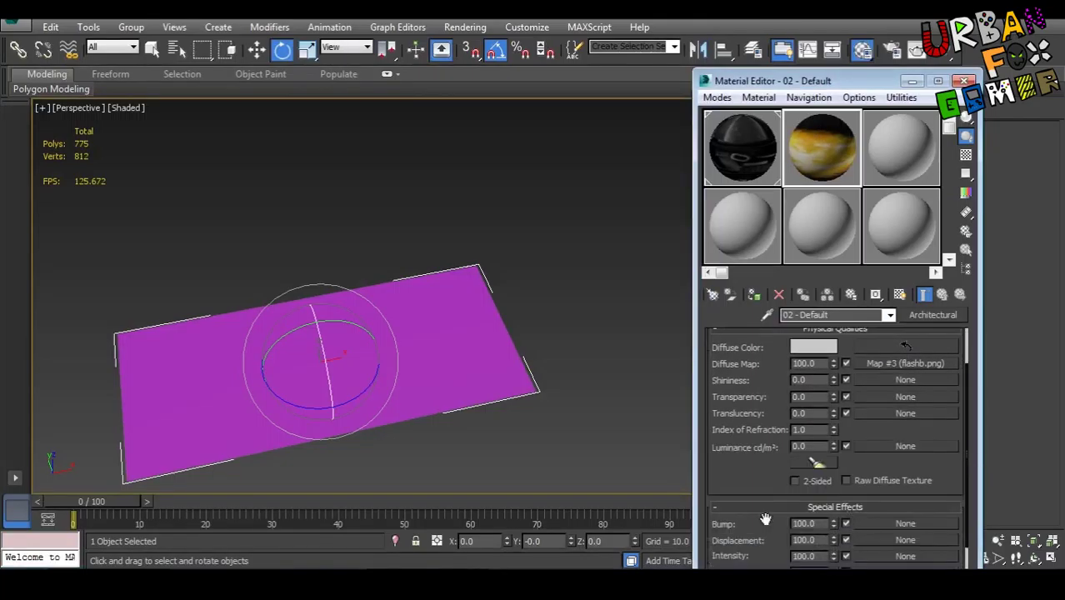
pyautogui.scroll(-2, 797, 558)
pyautogui.click(905, 522)
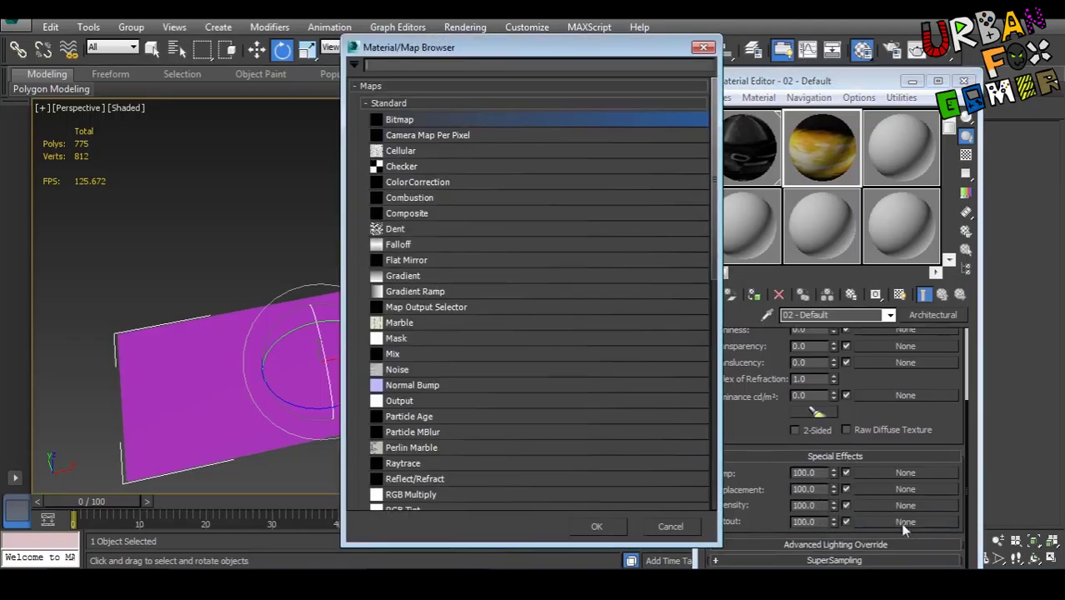
pyautogui.doubleClick(400, 119)
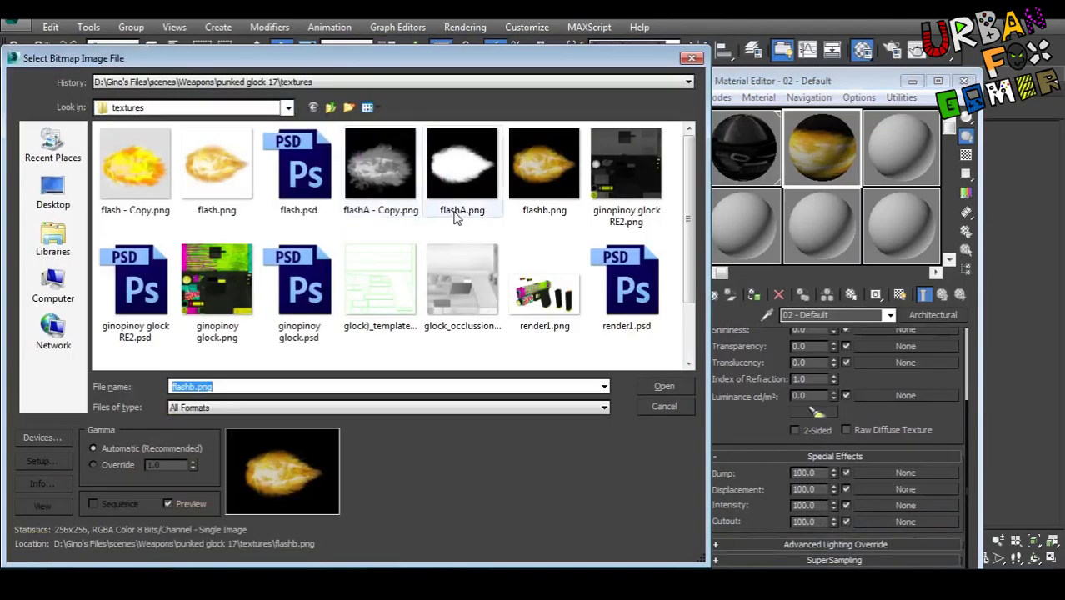
pyautogui.click(469, 173)
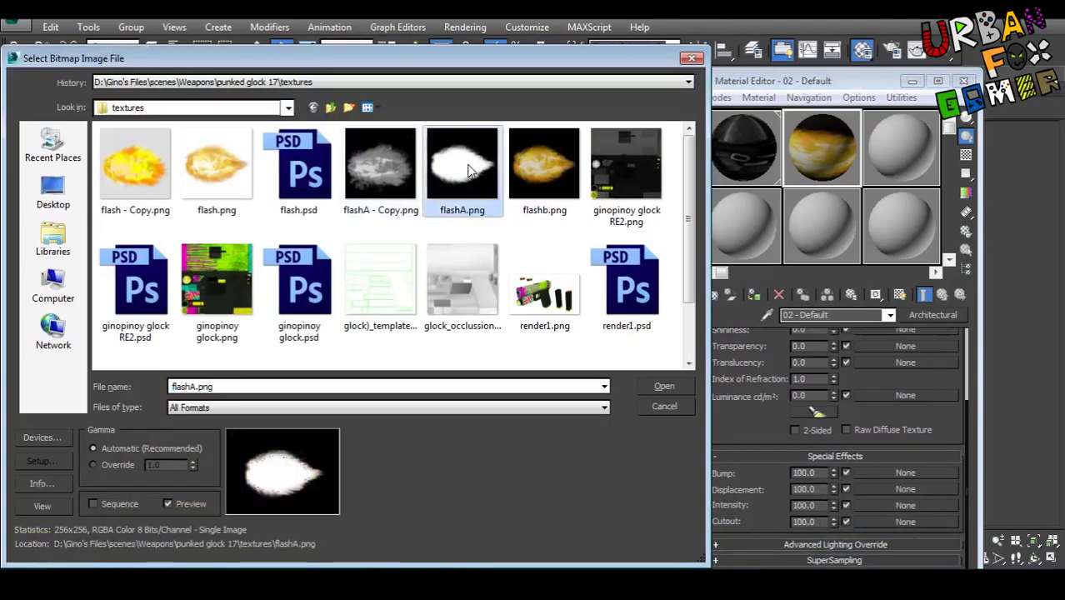
pyautogui.click(685, 386)
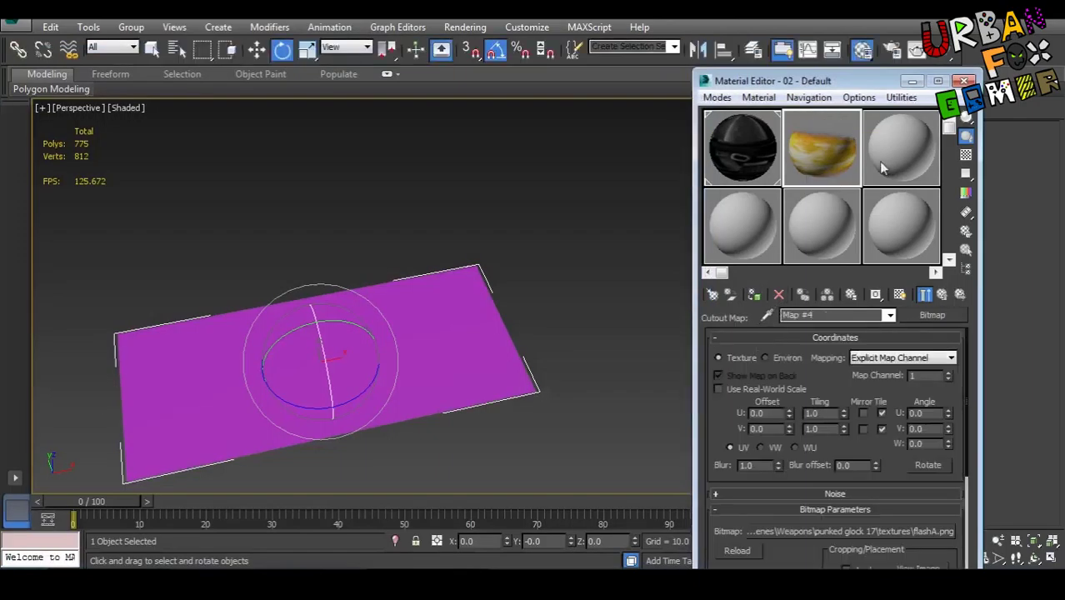
pyautogui.click(889, 315)
pyautogui.click(865, 331)
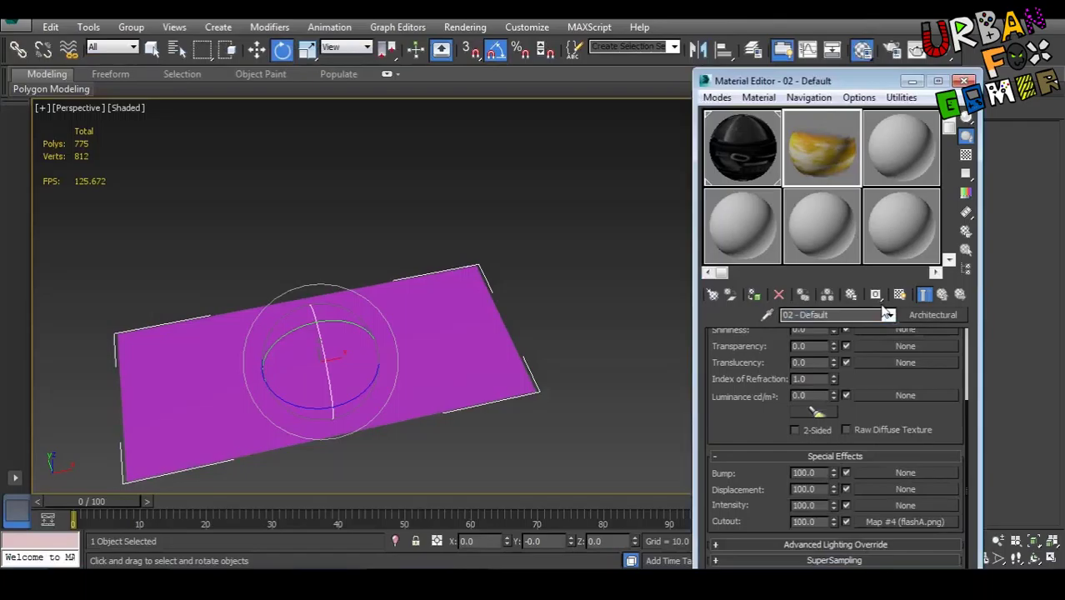
# Assign the flash material to the plane and show the shaded material in the viewport
pyautogui.moveTo(825, 155); pyautogui.dragTo(408, 323)
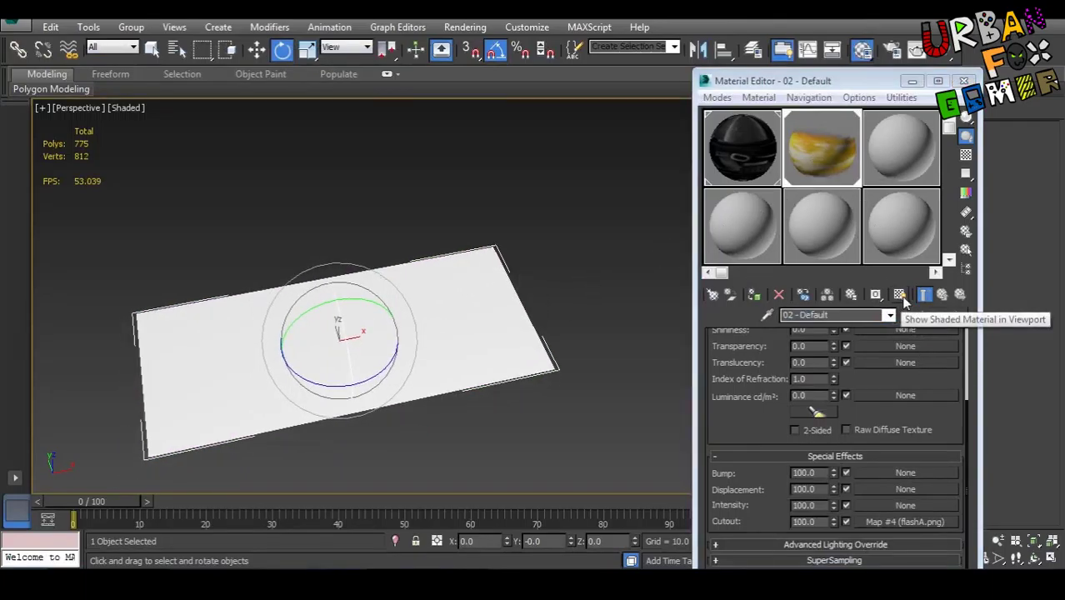
pyautogui.click(901, 294)
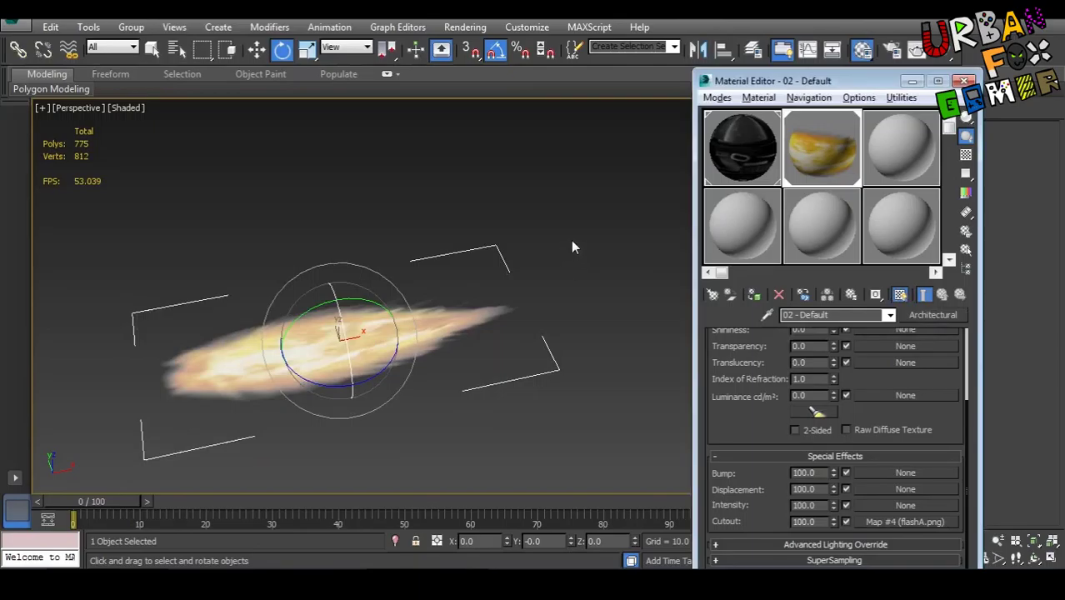
pyautogui.keyDown('alt'); pyautogui.moveTo(571, 246); pyautogui.dragTo(522, 296, button='middle'); pyautogui.keyUp('alt')
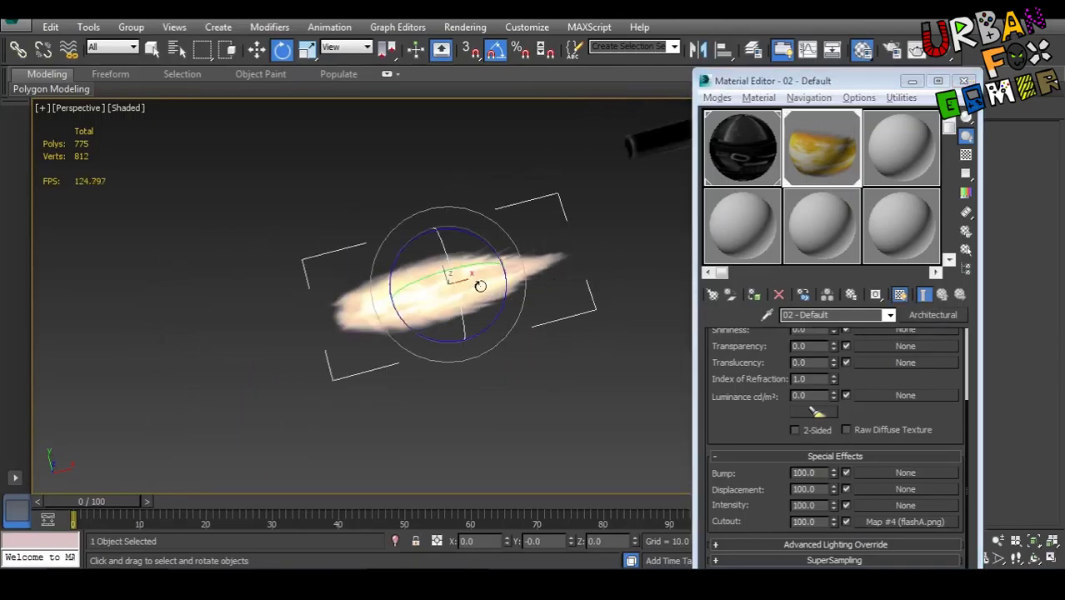
# Rotate the flash plane 180 degrees about Z and tilt it upright about its X axis
pyautogui.keyDown('alt'); pyautogui.moveTo(498, 334); pyautogui.dragTo(476, 300, button='middle'); pyautogui.keyUp('alt')
pyautogui.moveTo(474, 320); pyautogui.dragTo(620, 314)
pyautogui.moveTo(447, 295); pyautogui.dragTo(455, 357)
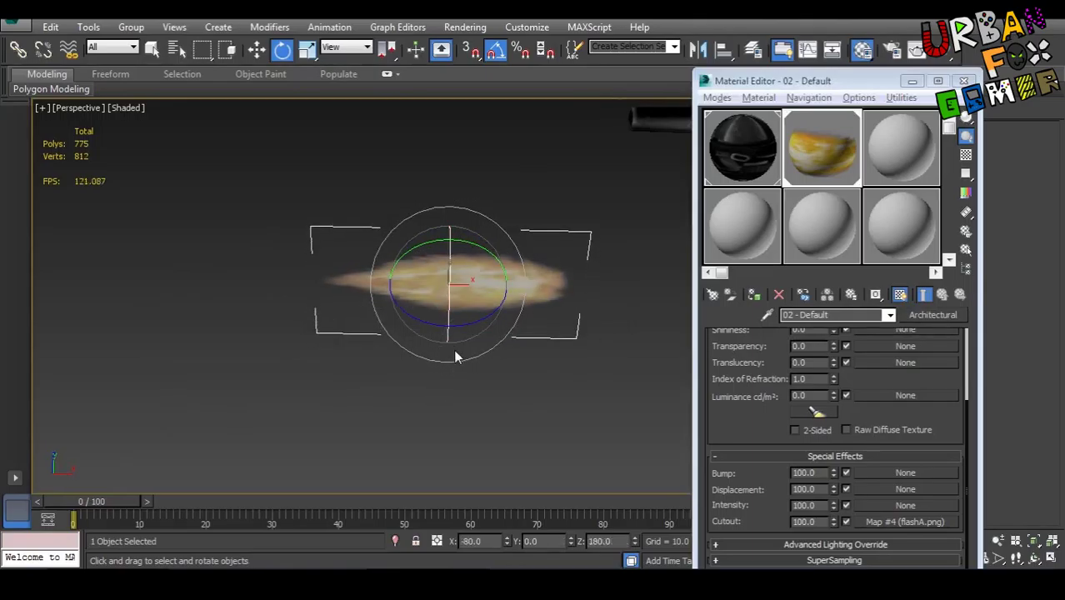
pyautogui.keyDown('alt'); pyautogui.moveTo(458, 326); pyautogui.dragTo(603, 274, button='middle'); pyautogui.keyUp('alt')
pyautogui.moveTo(505, 271); pyautogui.dragTo(509, 275)
# Move the flash plane to the tip of the gun's barrel, at about X -25.2, Y -7.6, Z 12.65
pyautogui.press('w')
pyautogui.keyDown('alt'); pyautogui.moveTo(509, 275); pyautogui.dragTo(380, 257, button='middle'); pyautogui.keyUp('alt')
pyautogui.moveTo(446, 335); pyautogui.dragTo(411, 166)
pyautogui.keyDown('alt'); pyautogui.moveTo(412, 166); pyautogui.dragTo(433, 290, button='middle'); pyautogui.keyUp('alt')
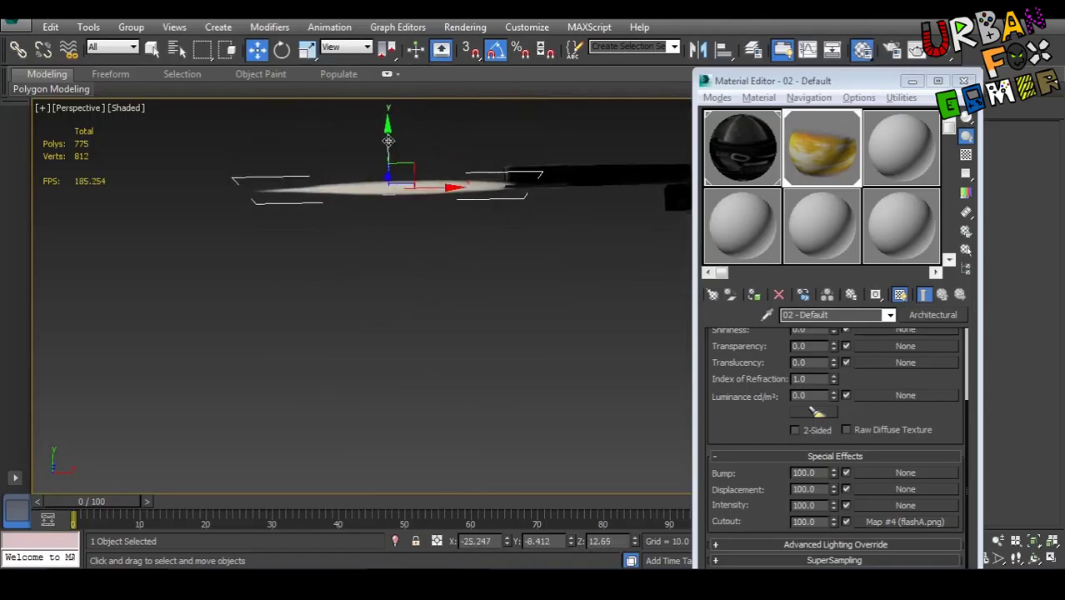
pyautogui.moveTo(388, 141); pyautogui.dragTo(390, 129)
# Render the perspective view to check the flash at the muzzle, then close the render
pyautogui.keyDown('alt'); pyautogui.moveTo(390, 129); pyautogui.dragTo(482, 338, button='middle'); pyautogui.keyUp('alt')
pyautogui.scroll(3, 482, 337)
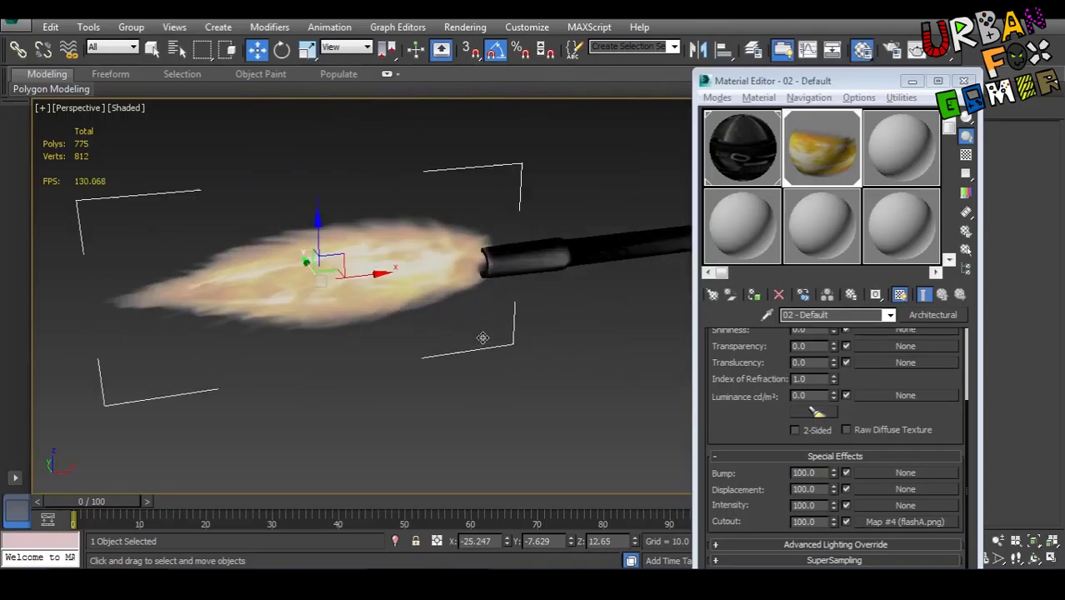
pyautogui.hotkey('shift', 'q')
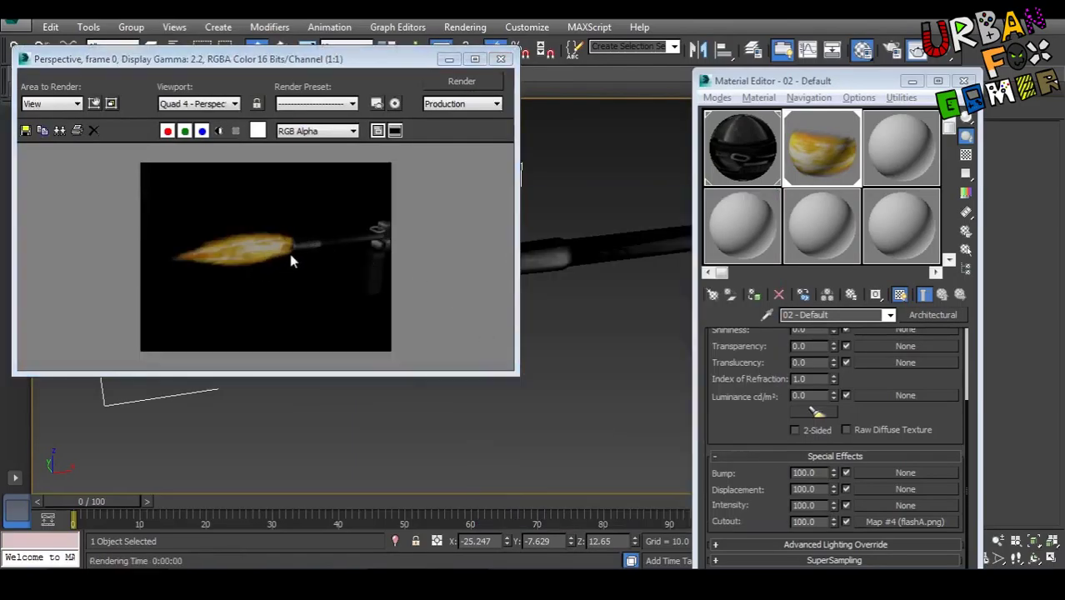
pyautogui.click(500, 59)
# Set the flash material's luminance to 1500 cd/m²
pyautogui.scroll(2, 526, 223)
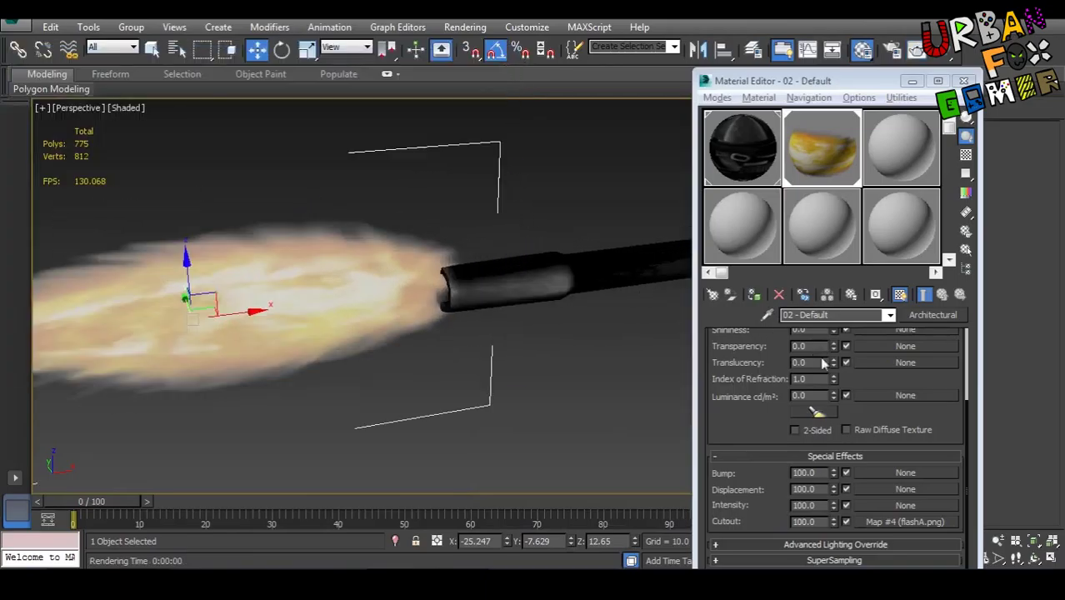
pyautogui.scroll(2, 756, 426)
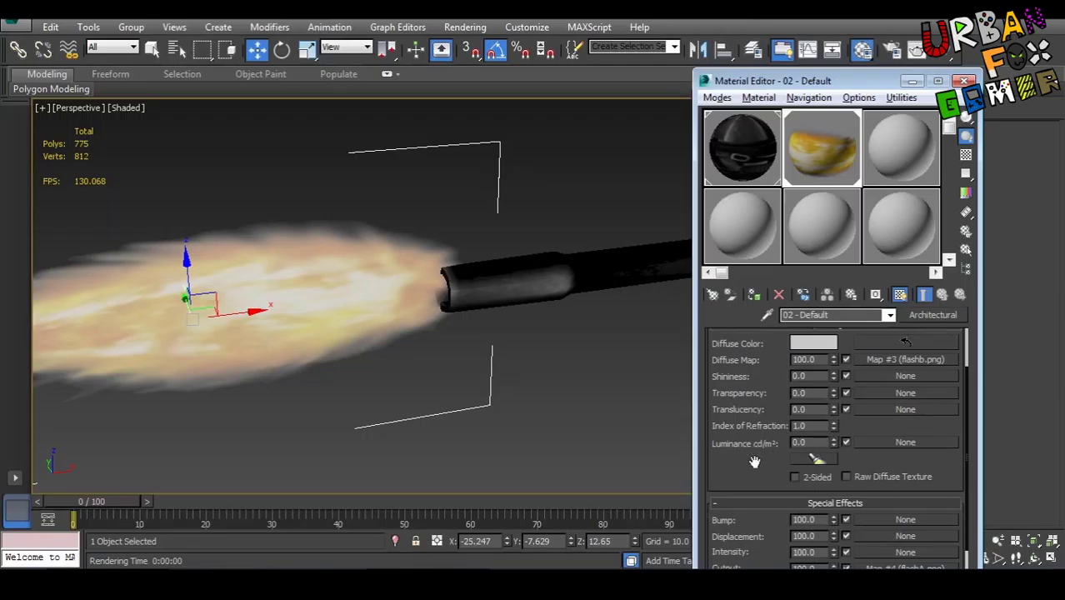
pyautogui.moveTo(754, 462); pyautogui.dragTo(749, 503)
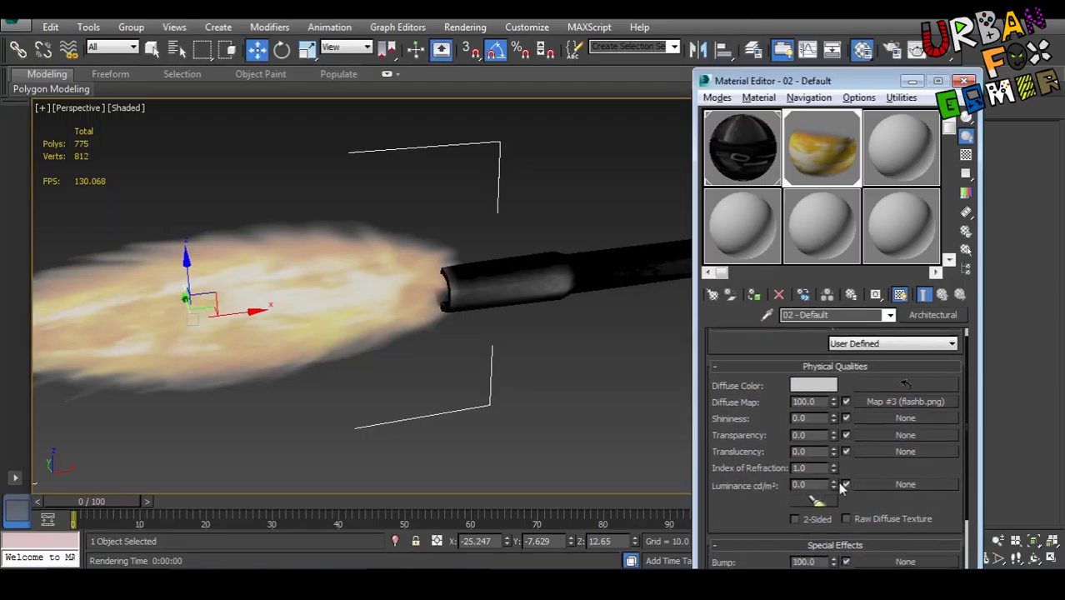
pyautogui.moveTo(840, 487); pyautogui.dragTo(840, 462)
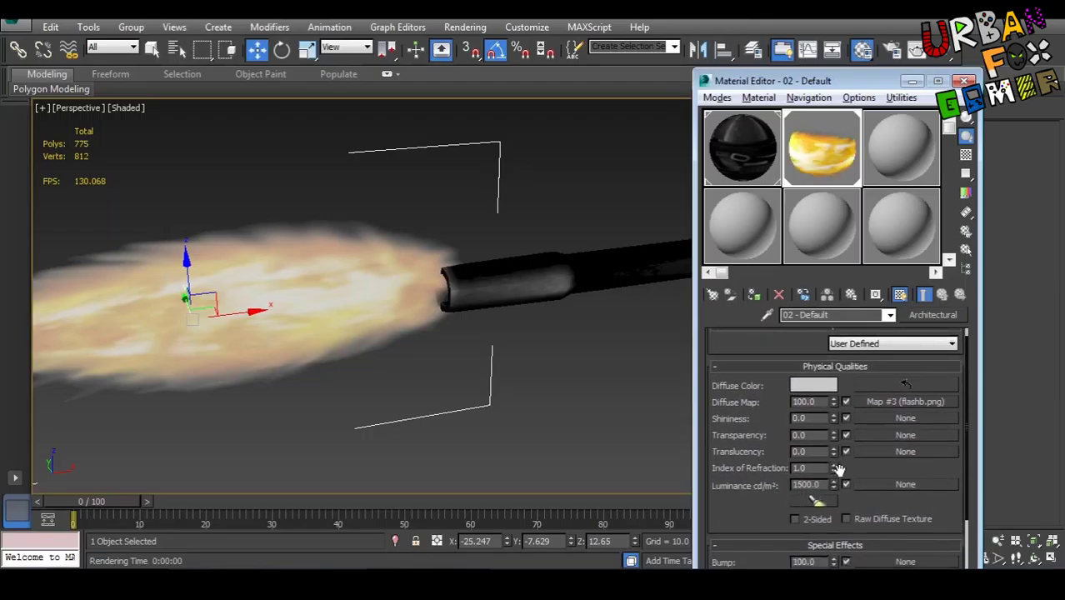
# Render the perspective view again to check the flash's brightness, and close the render
pyautogui.moveTo(477, 455); pyautogui.dragTo(548, 446, button='middle')
pyautogui.hotkey('shift', 'q')
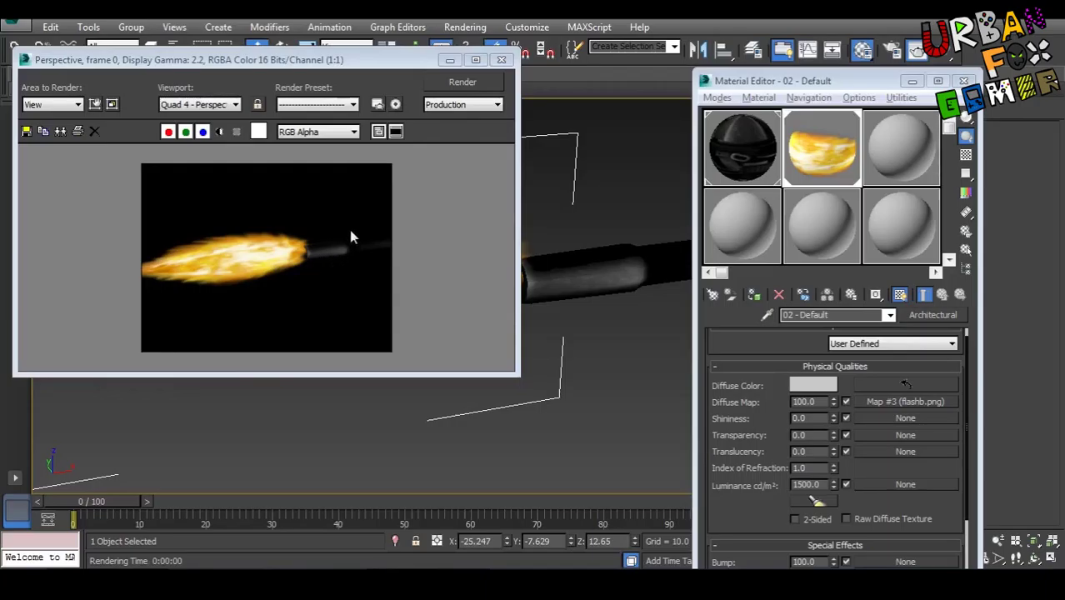
pyautogui.click(501, 61)
# Assign NVIDIA mental ray as the production renderer and open its global illumination settings
pyautogui.click(464, 27)
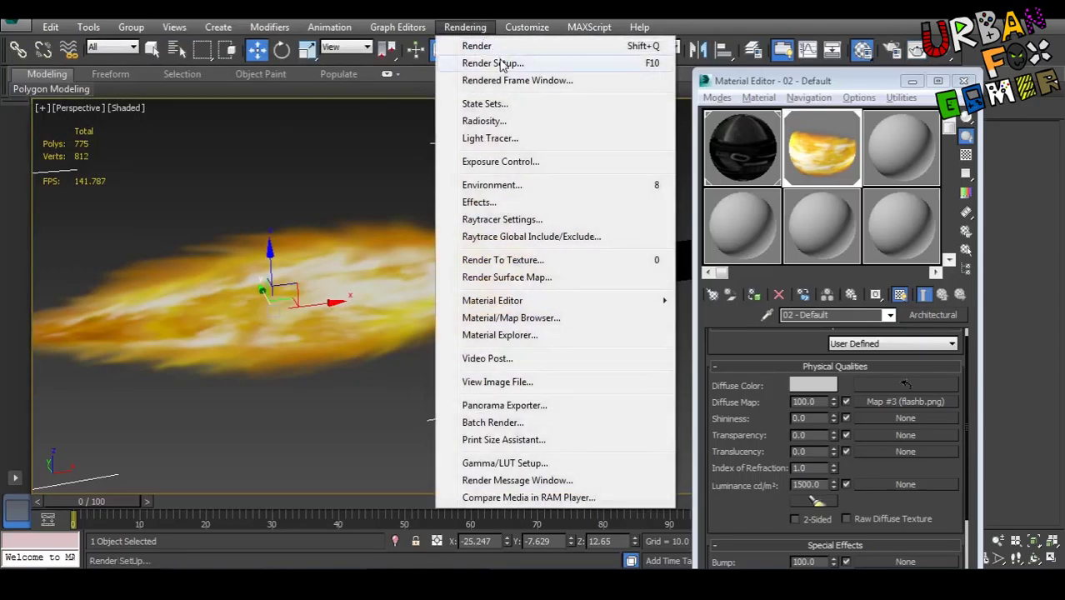
pyautogui.click(503, 65)
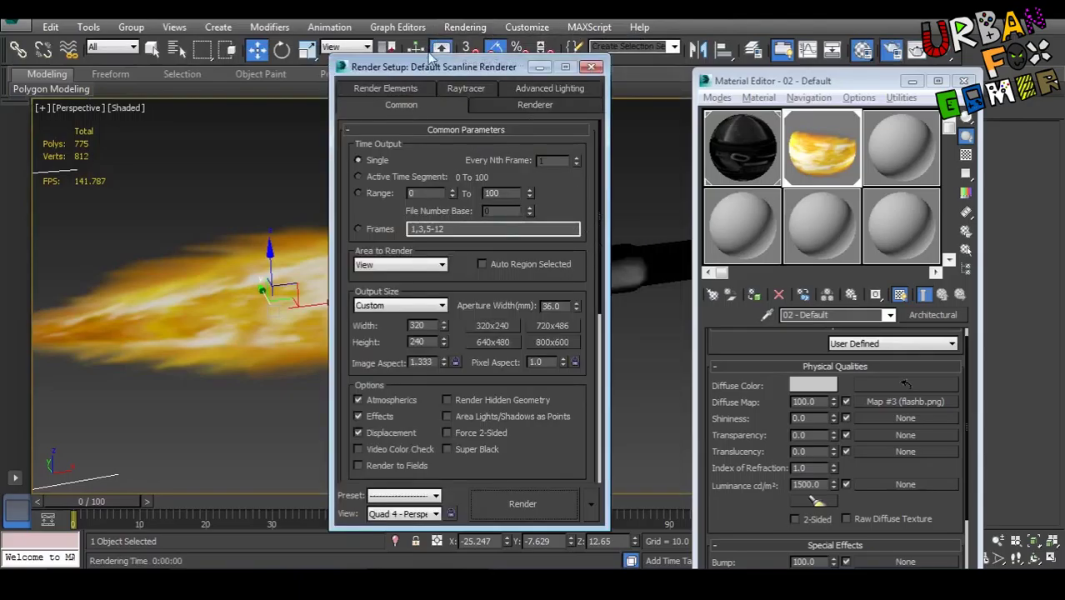
pyautogui.scroll(-10, 554, 179)
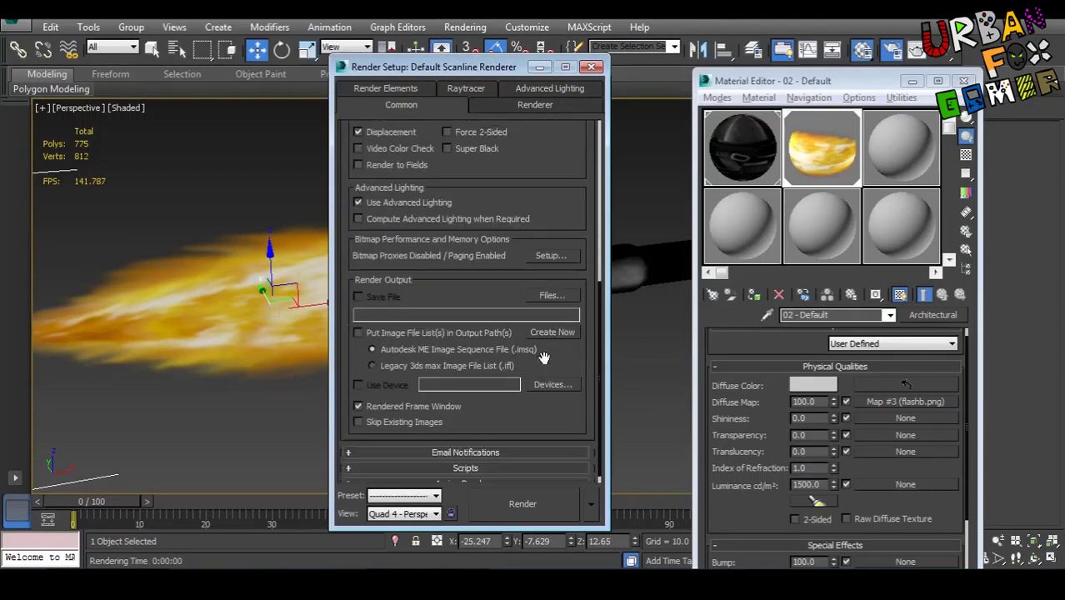
pyautogui.click(460, 472)
pyautogui.click(553, 408)
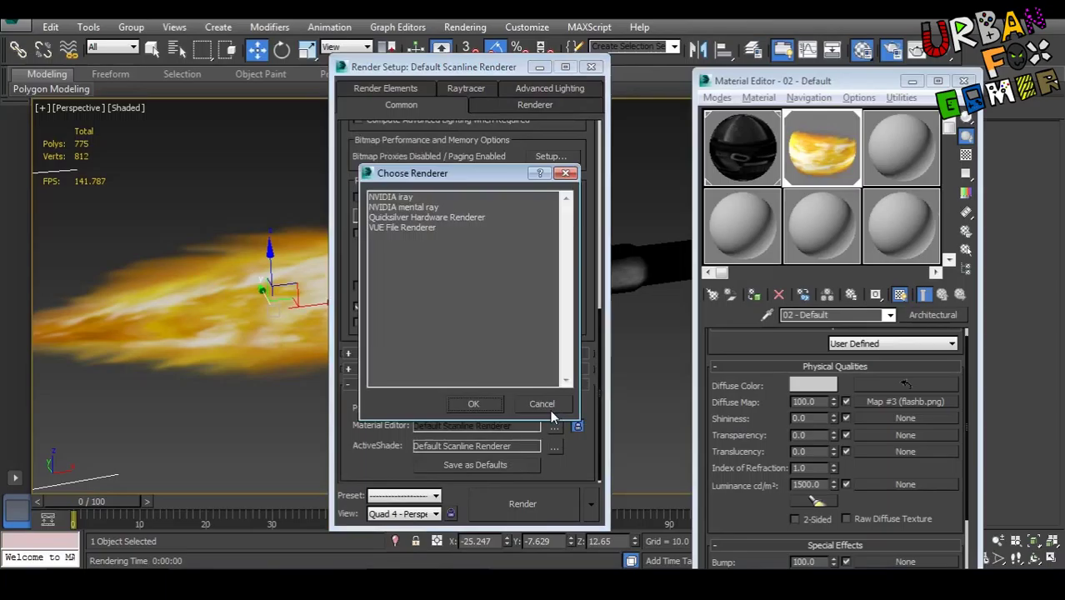
pyautogui.click(402, 208)
pyautogui.click(473, 403)
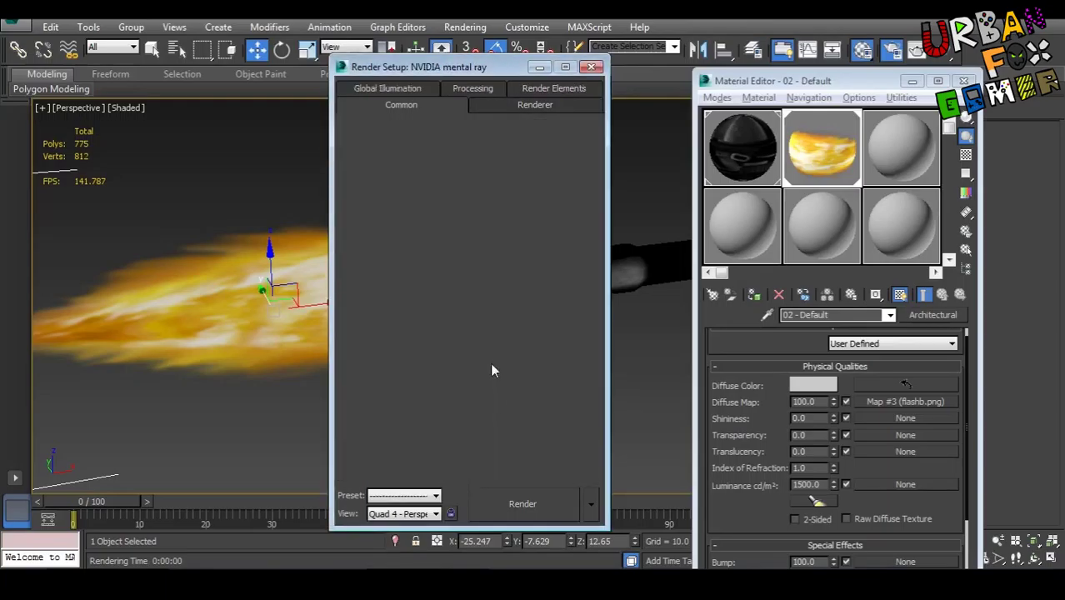
pyautogui.click(414, 88)
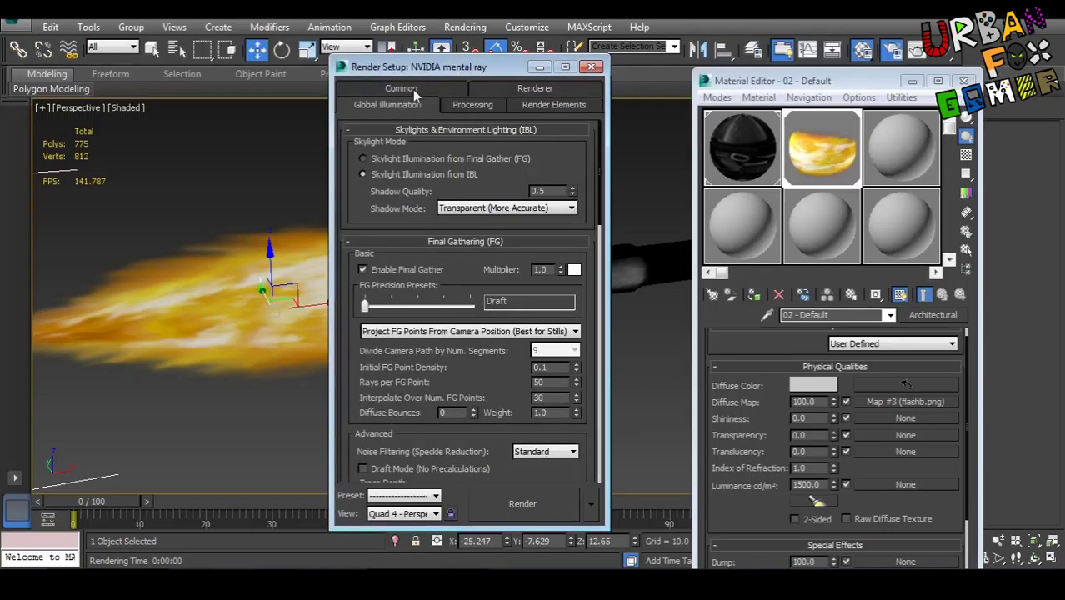
# Set final gathering to 200 rays per FG point, interpolation over 200 FG points, and 2 diffuse bounces
pyautogui.doubleClick(554, 384)
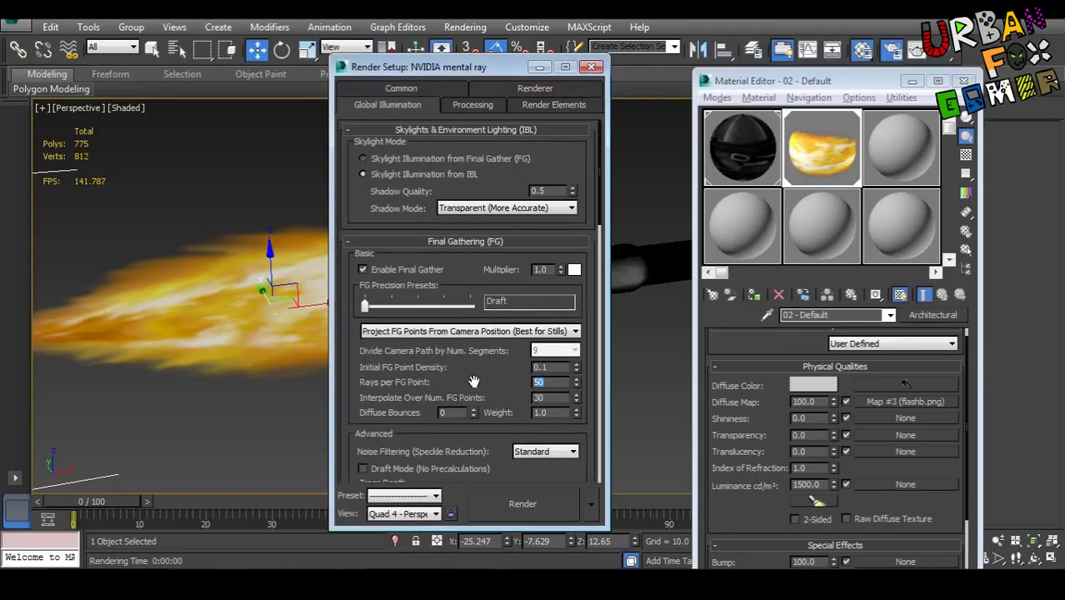
pyautogui.write('200')
pyautogui.doubleClick(549, 398)
pyautogui.write('22')
pyautogui.moveTo(489, 443); pyautogui.dragTo(489, 427)
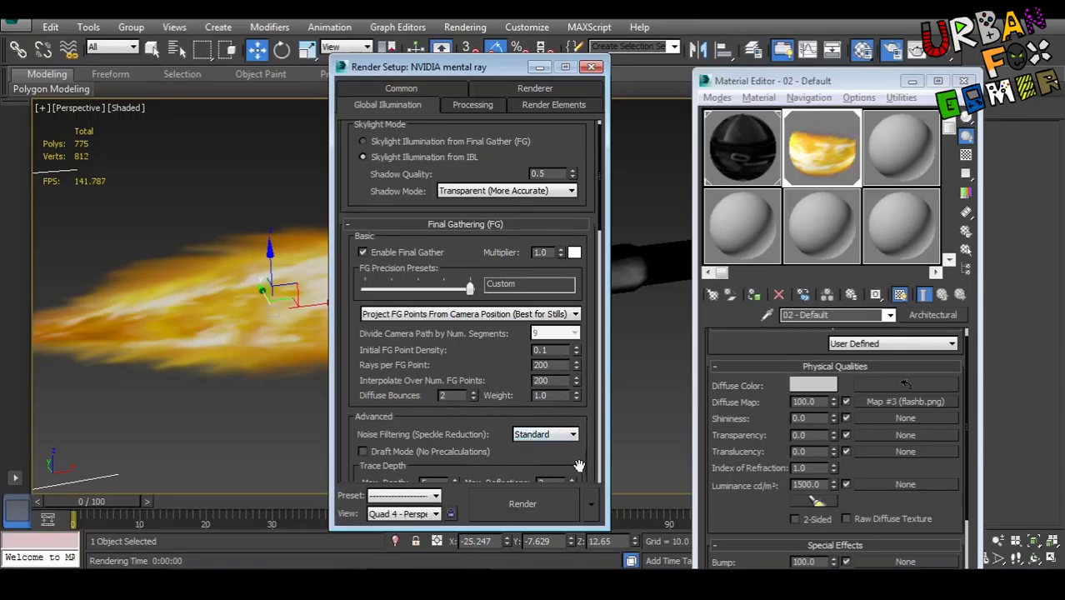
pyautogui.moveTo(579, 461); pyautogui.dragTo(586, 425)
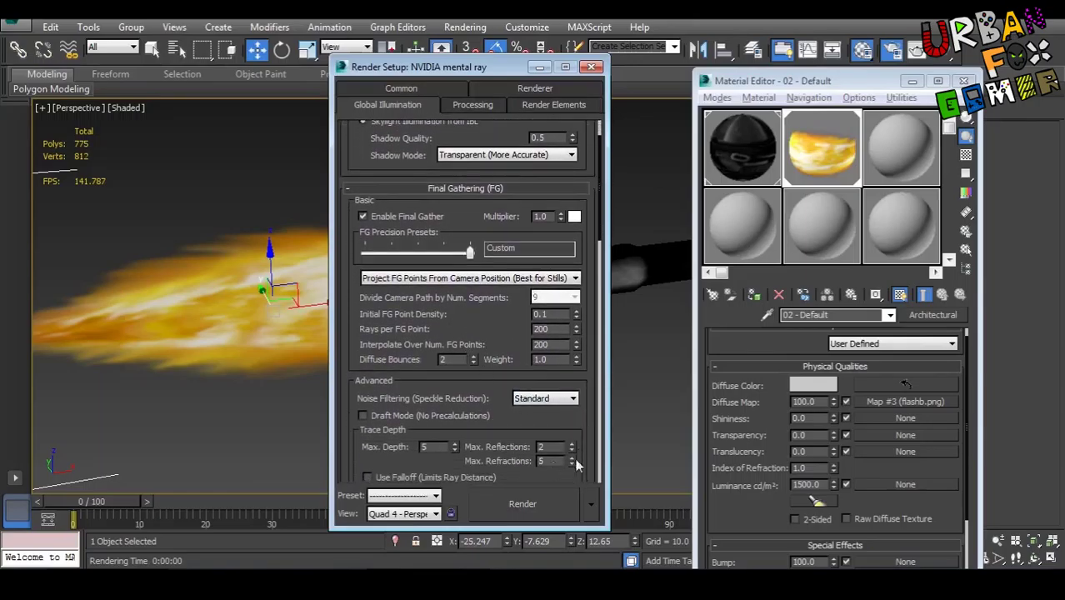
# Render the perspective view to check the flash with the final gather settings, then close the render and the render setup
pyautogui.click(551, 503)
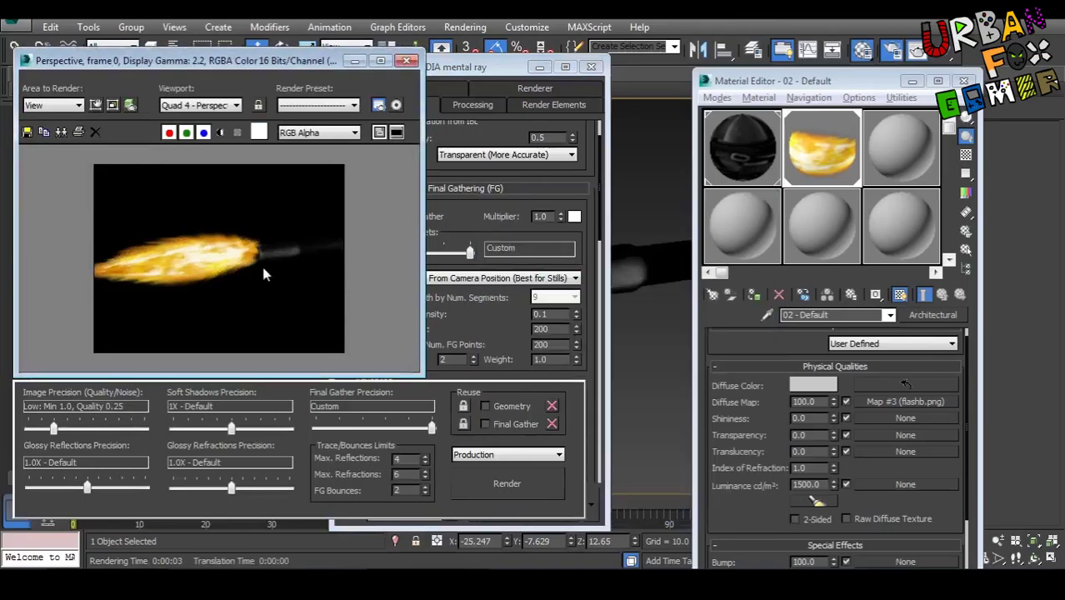
pyautogui.scroll(2, 262, 263)
pyautogui.scroll(-3, 263, 263)
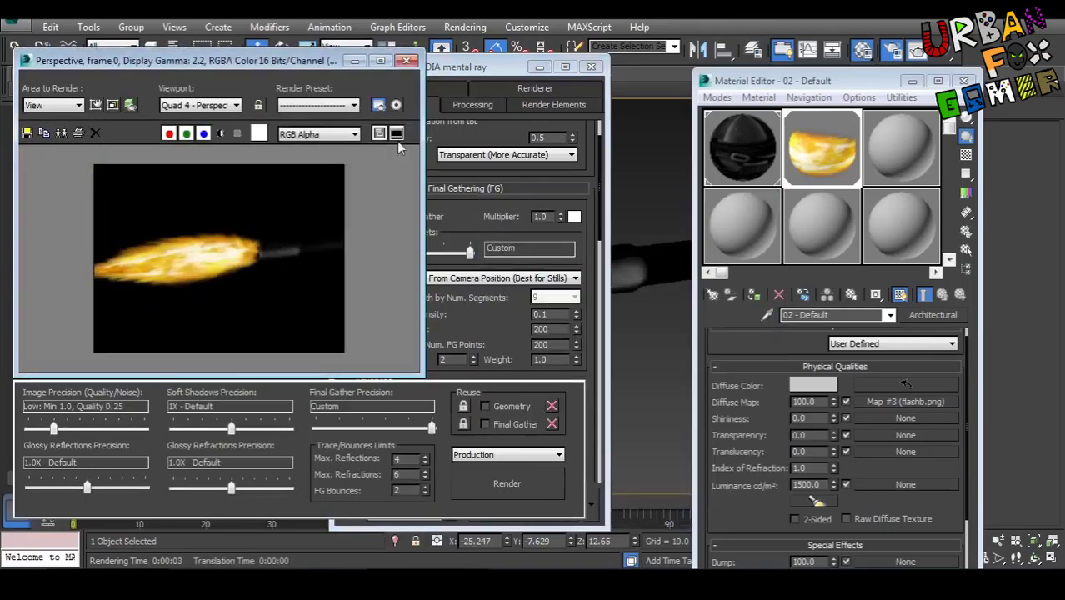
pyautogui.click(405, 61)
pyautogui.click(590, 67)
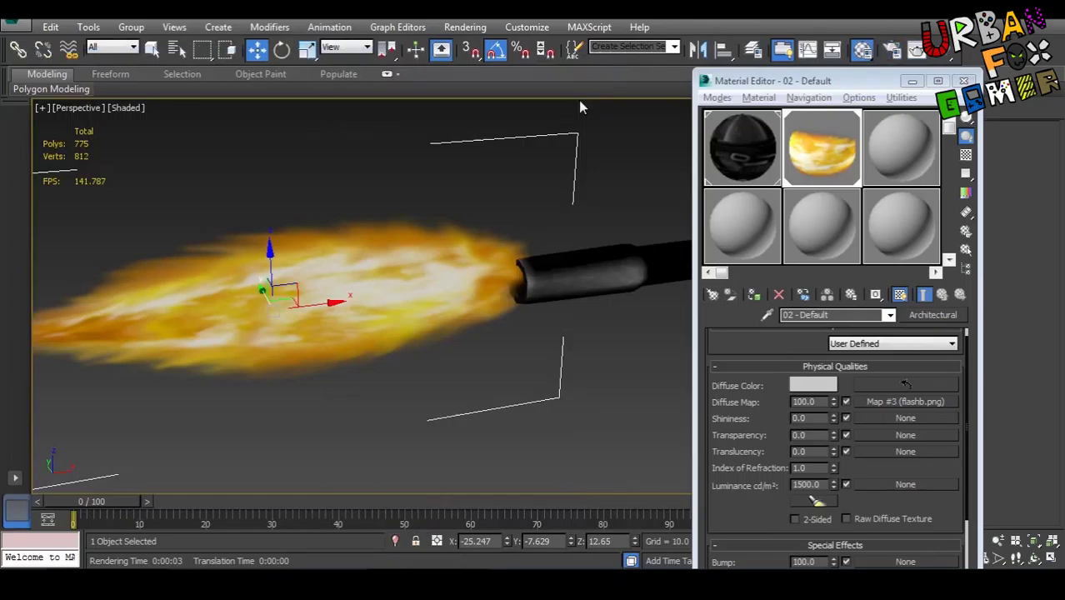
# Copy the flash plane with a 45° rotation about the vertical axis and move the copy's tip onto the muzzle
pyautogui.scroll(-2, 450, 360)
pyautogui.moveTo(443, 375)
pyautogui.keyDown('alt'); pyautogui.mouseDown(button='middle')
pyautogui.moveTo(468, 361)
pyautogui.moveTo(440, 370)
pyautogui.mouseUp(button='middle'); pyautogui.keyUp('alt')
pyautogui.press('e')
pyautogui.keyDown('alt'); pyautogui.moveTo(367, 358); pyautogui.dragTo(399, 467, button='middle'); pyautogui.keyUp('alt')
pyautogui.keyDown('shift'); pyautogui.moveTo(326, 396); pyautogui.dragTo(363, 398); pyautogui.keyUp('shift')
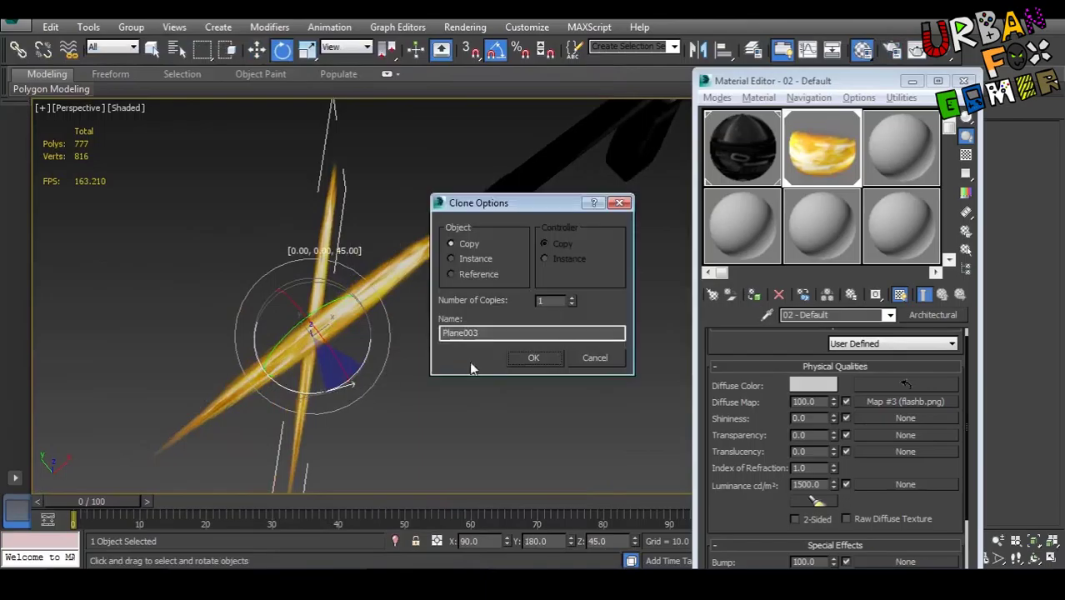
pyautogui.click(535, 357)
pyautogui.press('w')
pyautogui.keyDown('alt'); pyautogui.moveTo(312, 303); pyautogui.dragTo(329, 355, button='middle'); pyautogui.keyUp('alt')
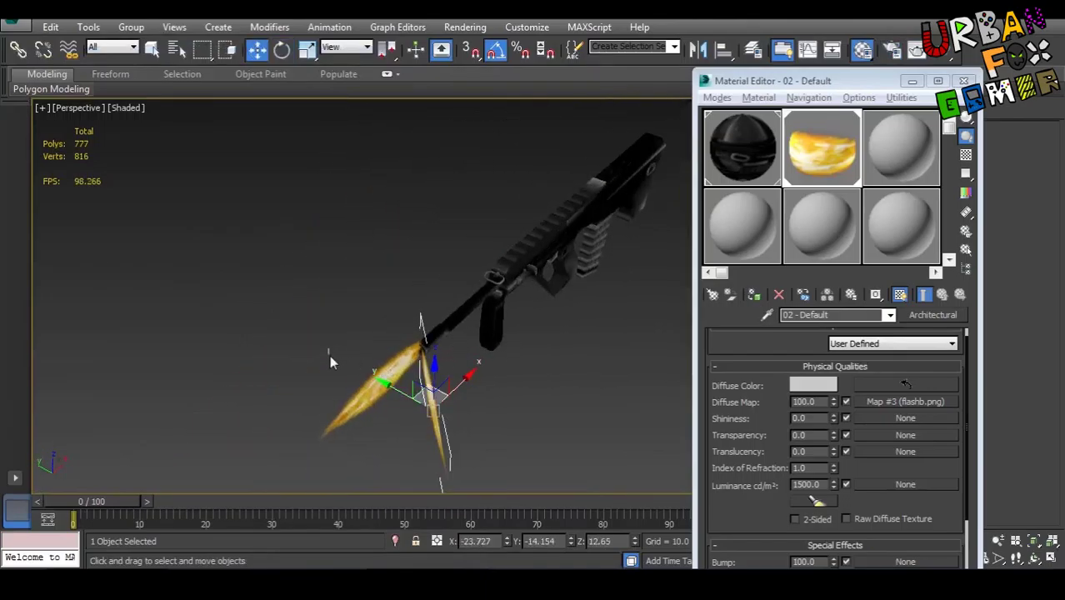
# Make another copy of the flash plane rotated to the opposite side of the barrel and move its tip onto the muzzle
pyautogui.press('e')
pyautogui.keyDown('shift'); pyautogui.moveTo(380, 434); pyautogui.dragTo(346, 434); pyautogui.keyUp('shift')
pyautogui.click(534, 357)
pyautogui.keyDown('alt'); pyautogui.moveTo(534, 357); pyautogui.dragTo(450, 358, button='middle'); pyautogui.keyUp('alt')
pyautogui.press('w')
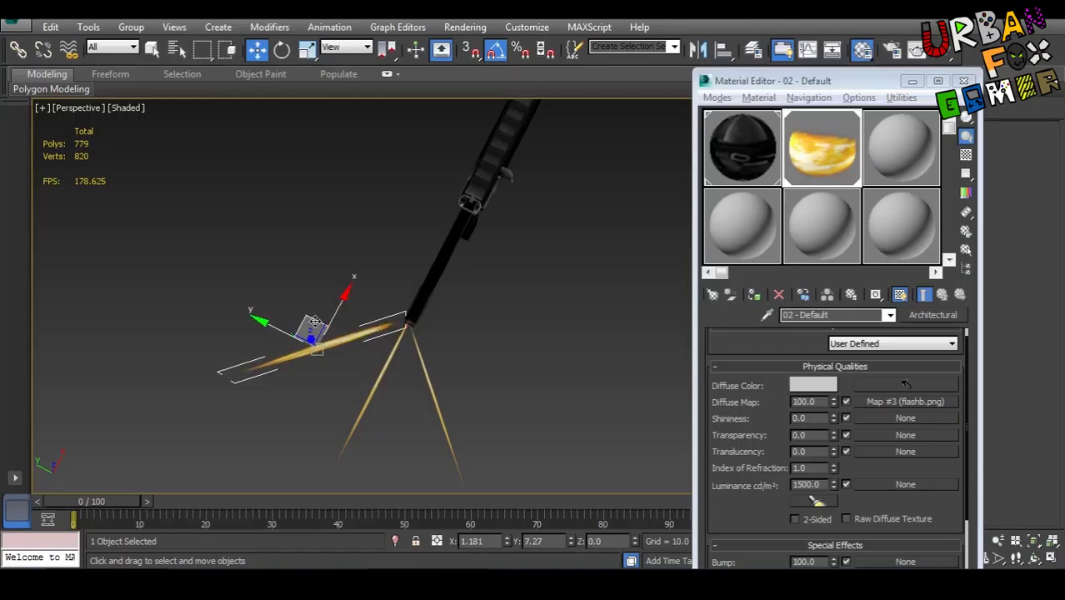
pyautogui.moveTo(315, 321); pyautogui.dragTo(327, 324)
pyautogui.keyDown('alt'); pyautogui.moveTo(327, 324); pyautogui.dragTo(404, 297, button='middle'); pyautogui.keyUp('alt')
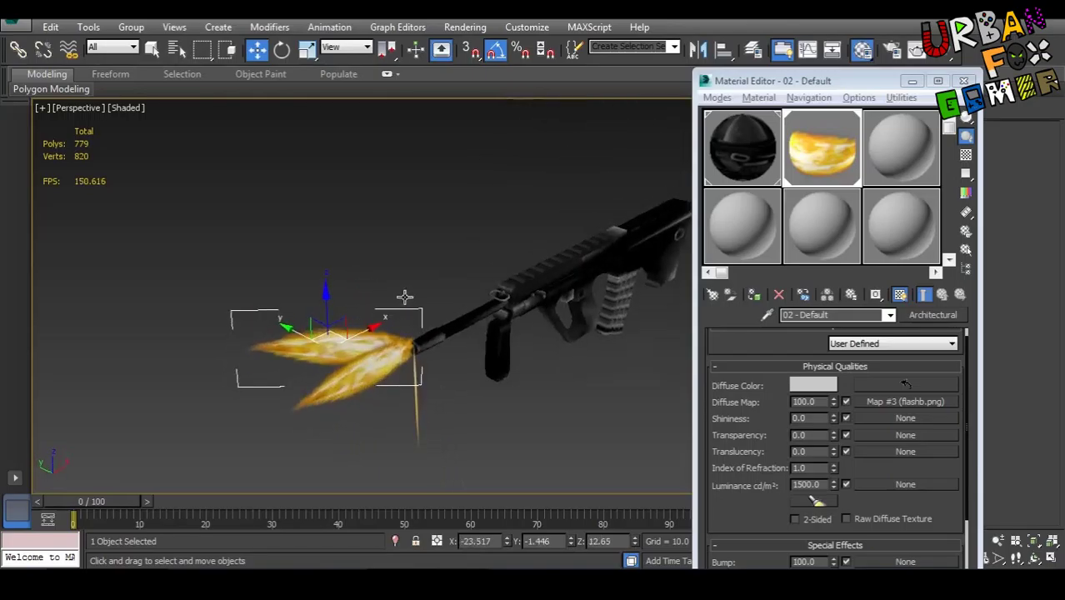
pyautogui.keyDown('ctrl'); pyautogui.click(416, 417); pyautogui.keyUp('ctrl')
pyautogui.moveTo(421, 414)
pyautogui.keyDown('alt'); pyautogui.mouseDown(button='middle')
pyautogui.moveTo(447, 436)
pyautogui.moveTo(450, 408)
pyautogui.mouseUp(button='middle'); pyautogui.keyUp('alt')
pyautogui.press('e')
pyautogui.keyDown('shift'); pyautogui.moveTo(381, 310); pyautogui.dragTo(381, 298); pyautogui.keyUp('shift')
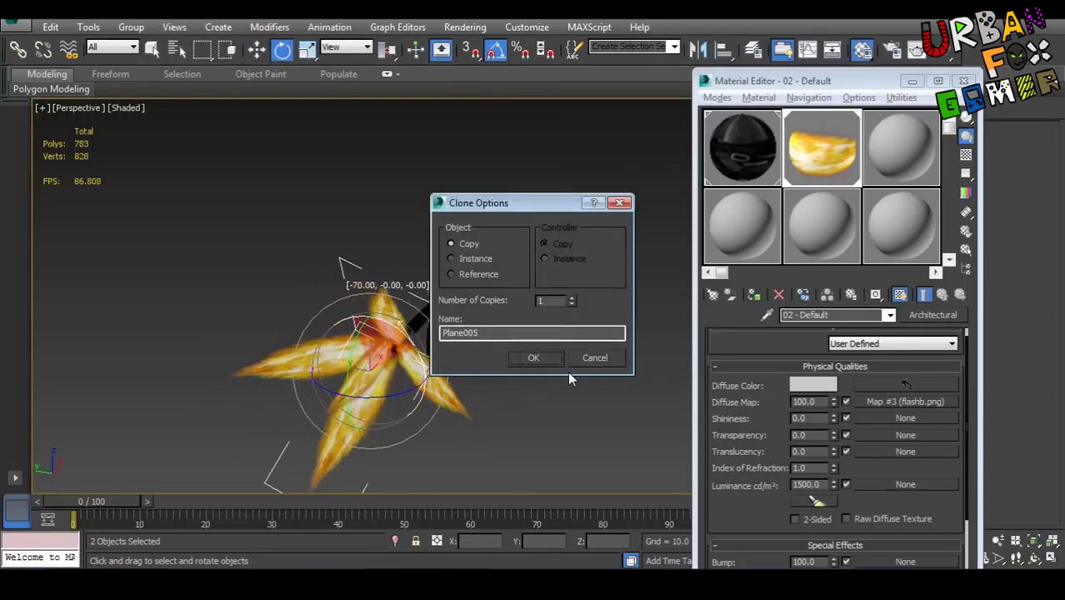
pyautogui.click(593, 358)
# Select all three flash planes and copy them with a -90° rotation about the barrel's X axis
pyautogui.moveTo(278, 281); pyautogui.dragTo(400, 392)
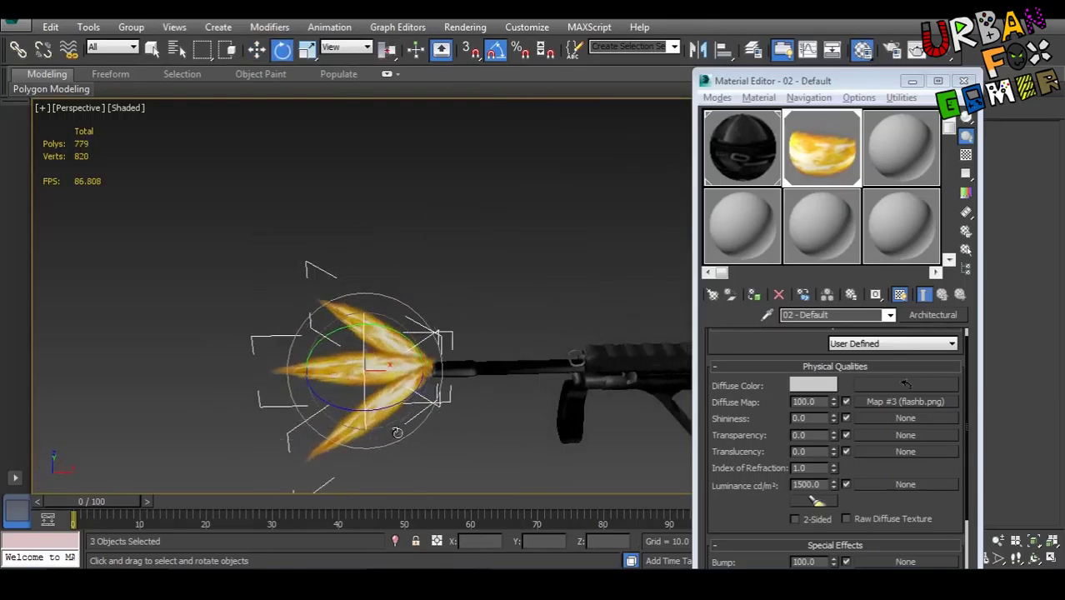
pyautogui.keyDown('alt'); pyautogui.moveTo(400, 391); pyautogui.dragTo(470, 384, button='middle'); pyautogui.keyUp('alt')
pyautogui.keyDown('shift'); pyautogui.moveTo(430, 376); pyautogui.dragTo(376, 301); pyautogui.keyUp('shift')
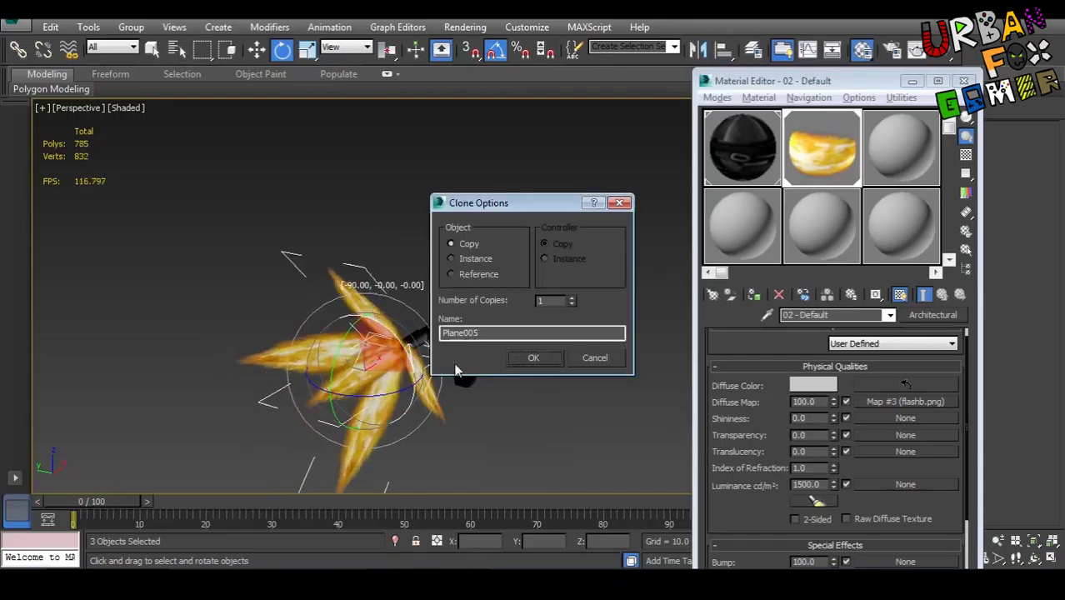
pyautogui.click(532, 358)
# Render a side view of the gun, inspect the light on the barrel near the flash, and close the render
pyautogui.moveTo(531, 362)
pyautogui.keyDown('alt'); pyautogui.mouseDown(button='middle')
pyautogui.moveTo(468, 448)
pyautogui.moveTo(471, 374)
pyautogui.moveTo(614, 340)
pyautogui.moveTo(493, 354)
pyautogui.moveTo(447, 455)
pyautogui.moveTo(641, 325)
pyautogui.moveTo(295, 344)
pyautogui.moveTo(309, 352)
pyautogui.moveTo(293, 307)
pyautogui.moveTo(494, 305)
pyautogui.moveTo(285, 301)
pyautogui.moveTo(571, 304)
pyautogui.moveTo(409, 299)
pyautogui.moveTo(430, 389)
pyautogui.moveTo(499, 364)
pyautogui.mouseUp(button='middle'); pyautogui.keyUp('alt')
pyautogui.moveTo(499, 364); pyautogui.dragTo(499, 411, button='middle')
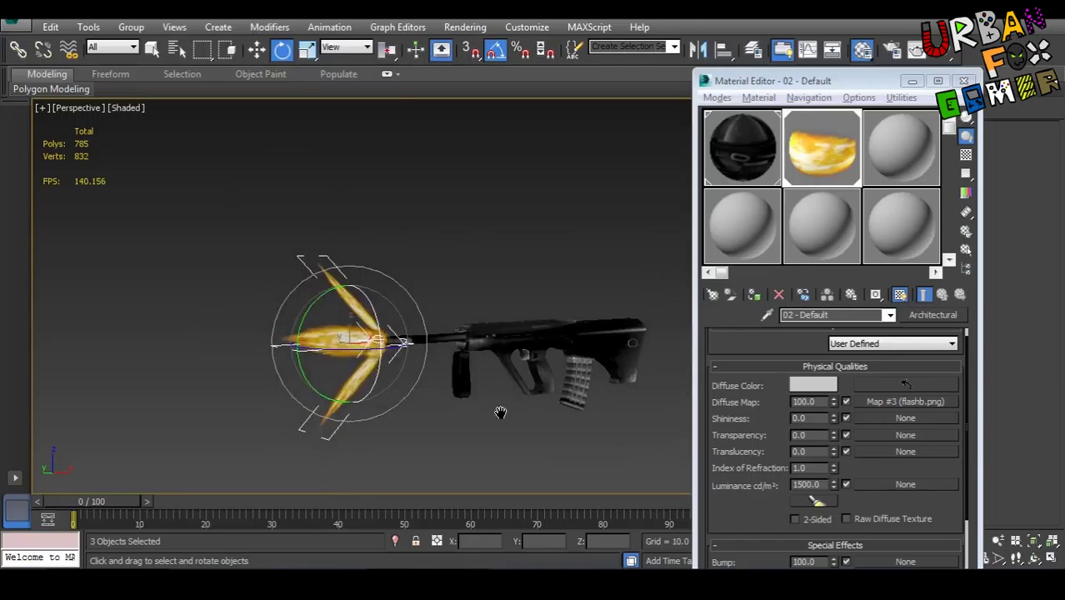
pyautogui.scroll(5, 448, 386)
pyautogui.scroll(-3, 448, 387)
pyautogui.moveTo(447, 387); pyautogui.dragTo(545, 431, button='middle')
pyautogui.scroll(5, 382, 408)
pyautogui.hotkey('shift', 'q')
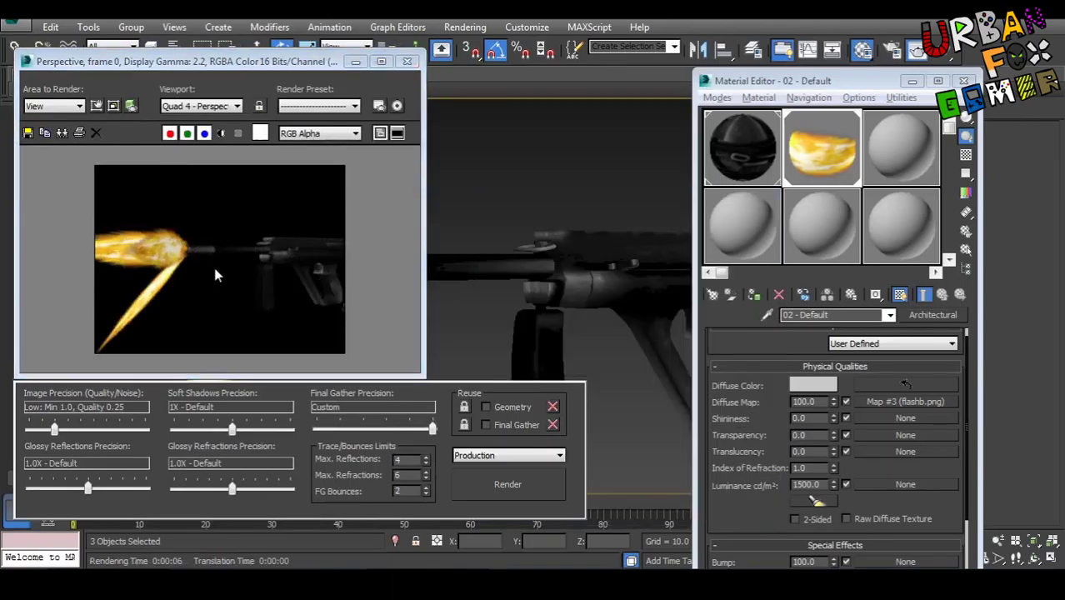
pyautogui.scroll(3, 191, 249)
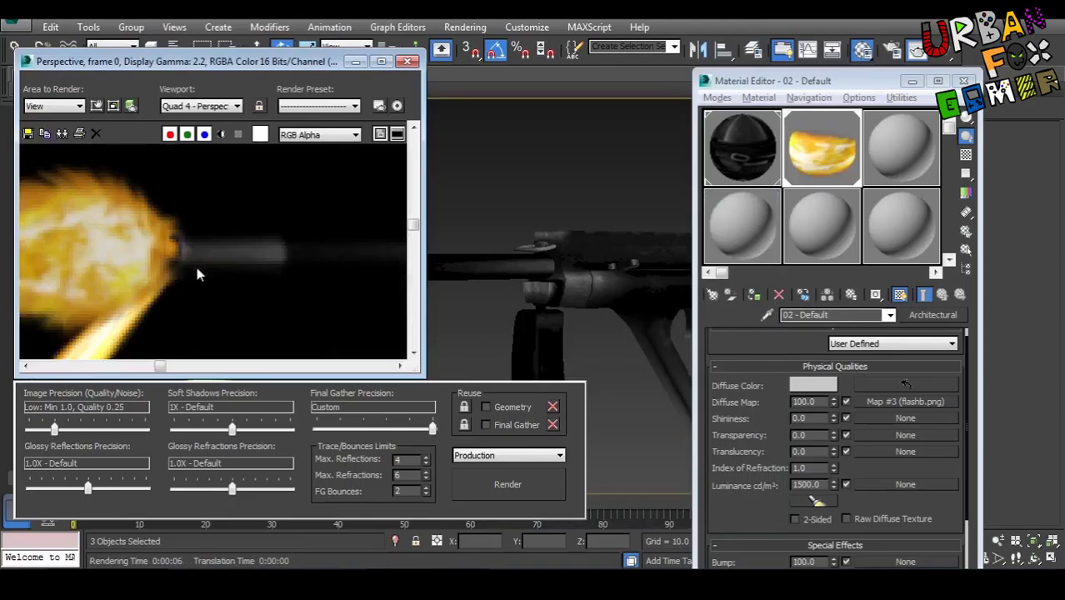
pyautogui.scroll(2, 200, 254)
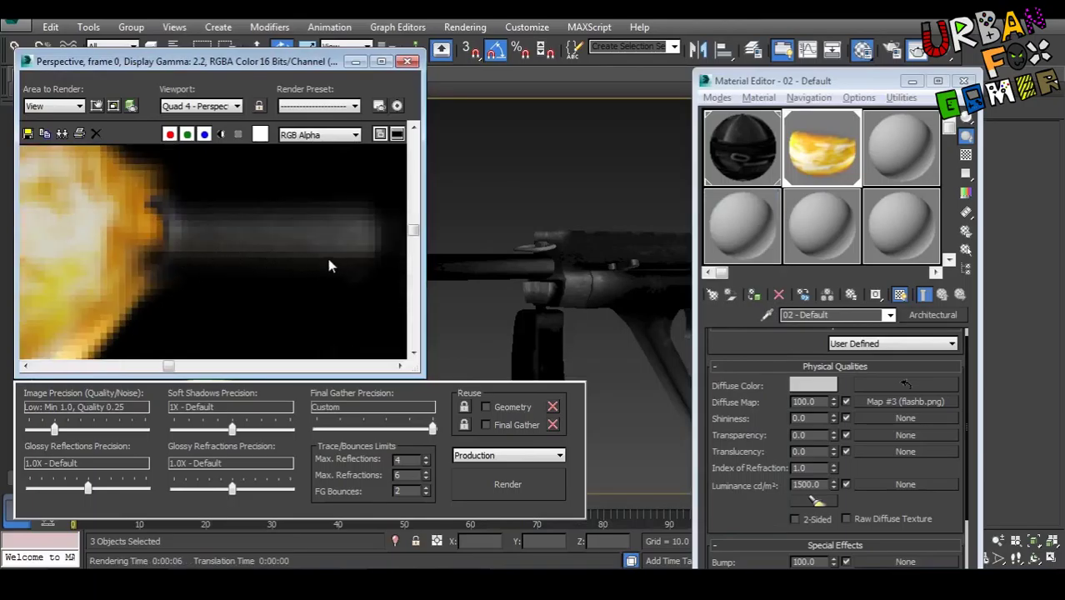
pyautogui.scroll(-5, 191, 221)
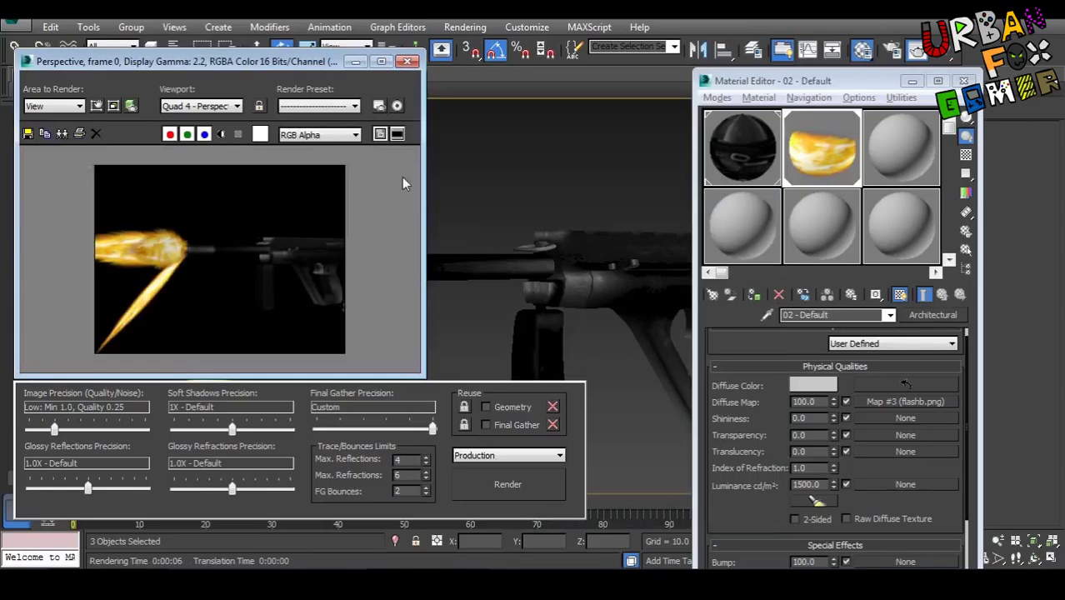
pyautogui.click(407, 62)
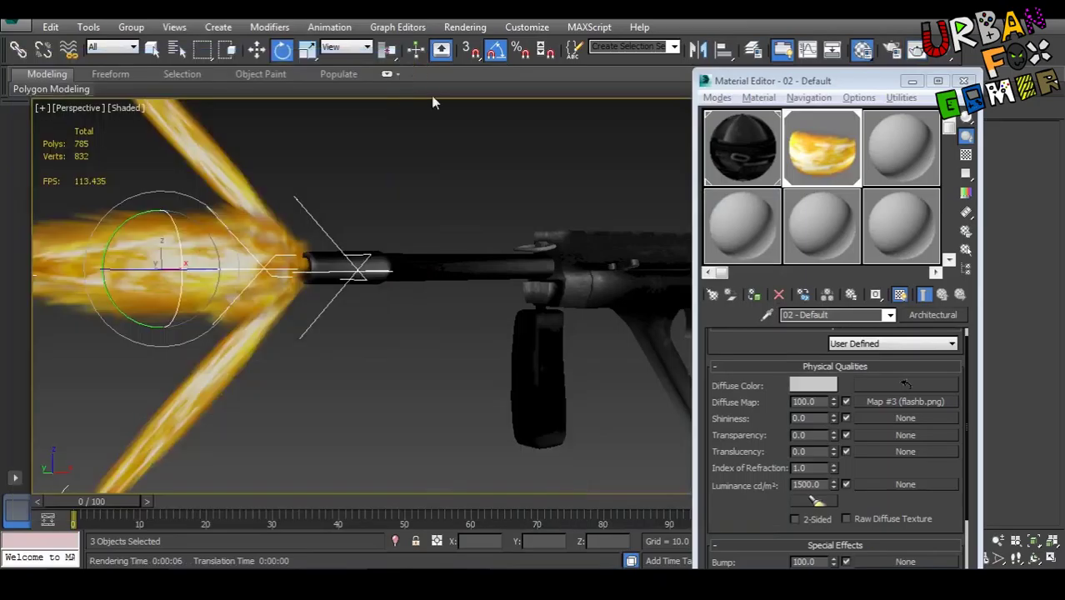
# Assign the flashA.png bitmap as the flash material's luminance map and set its luminance to 500 cd/m²
pyautogui.click(874, 485)
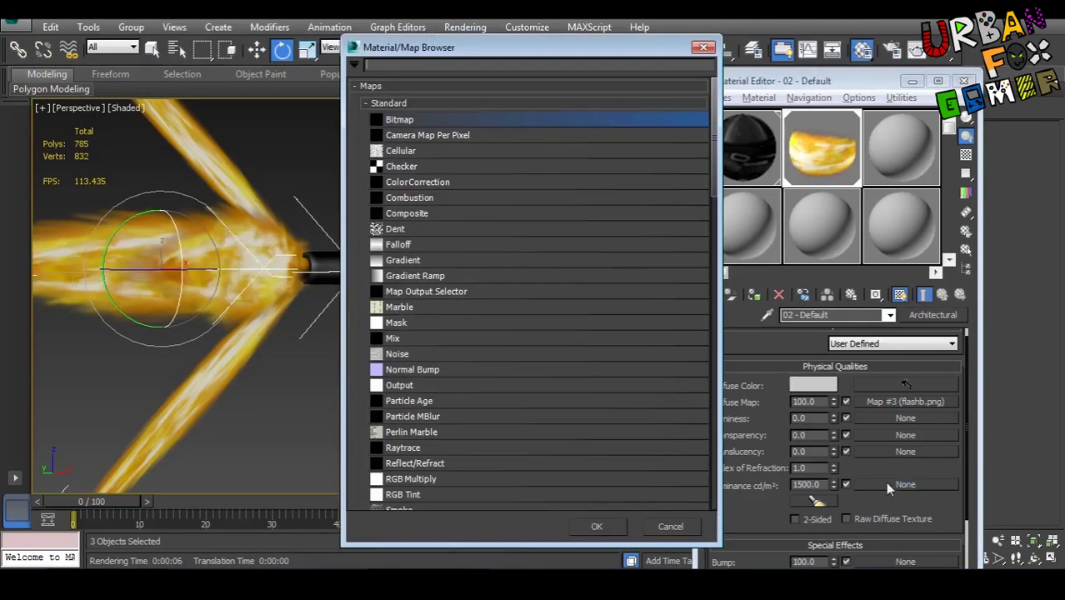
pyautogui.doubleClick(428, 119)
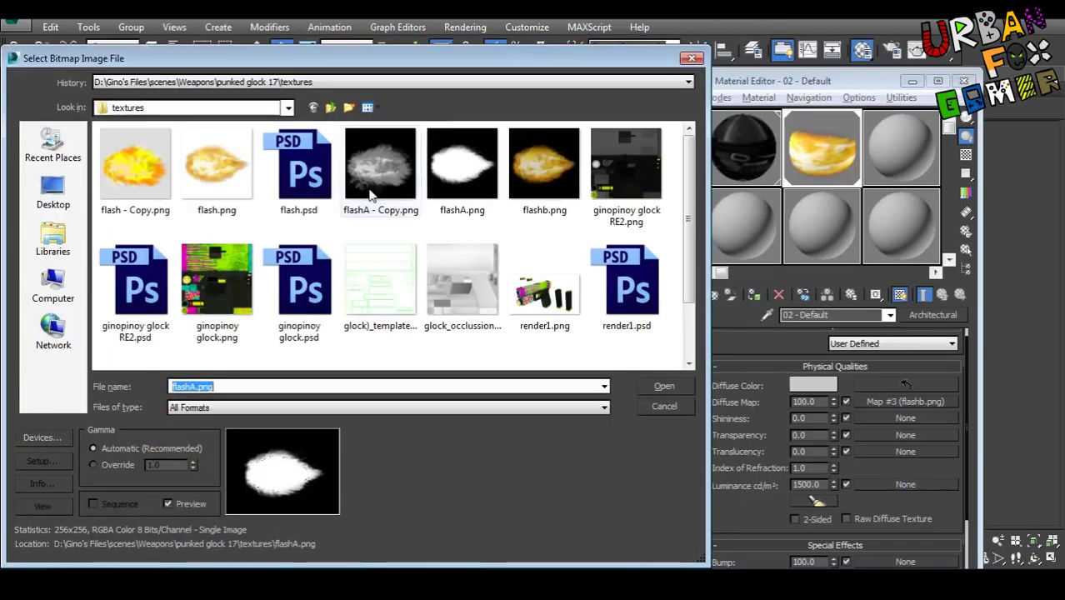
pyautogui.click(445, 172)
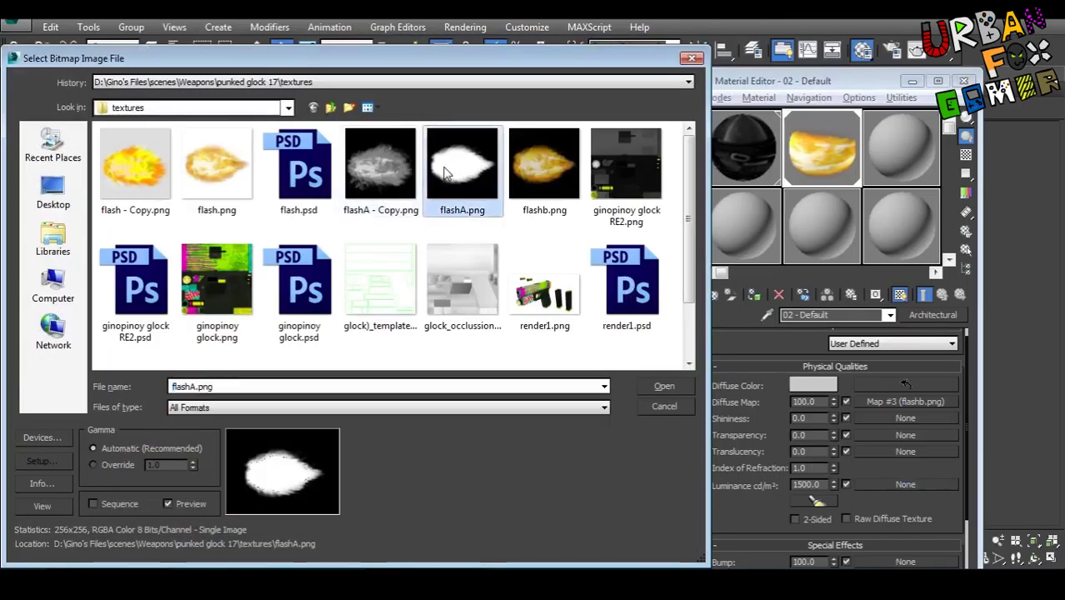
pyautogui.click(662, 387)
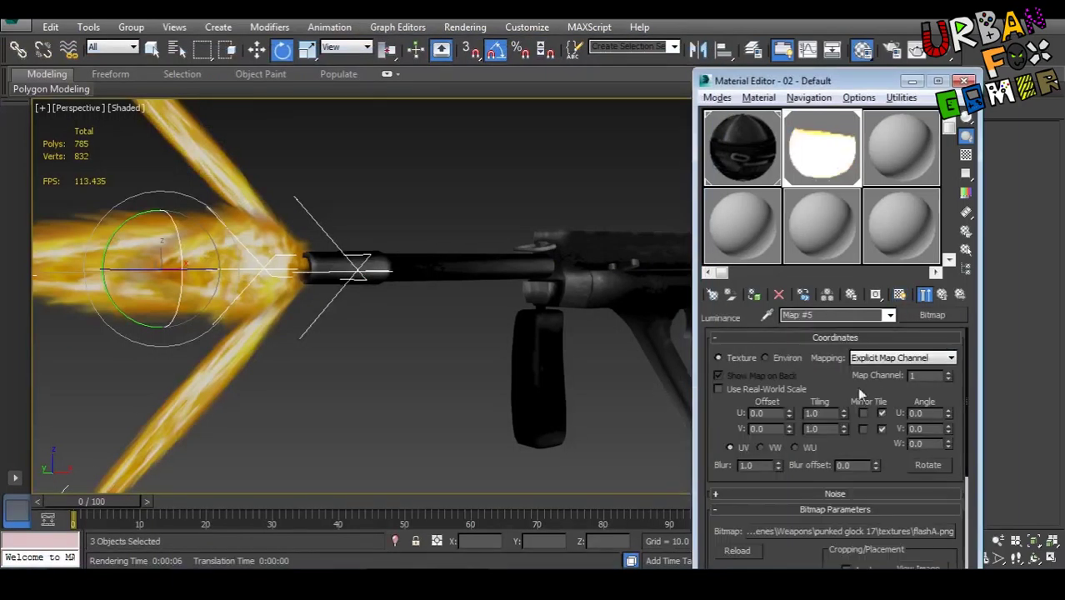
pyautogui.click(889, 315)
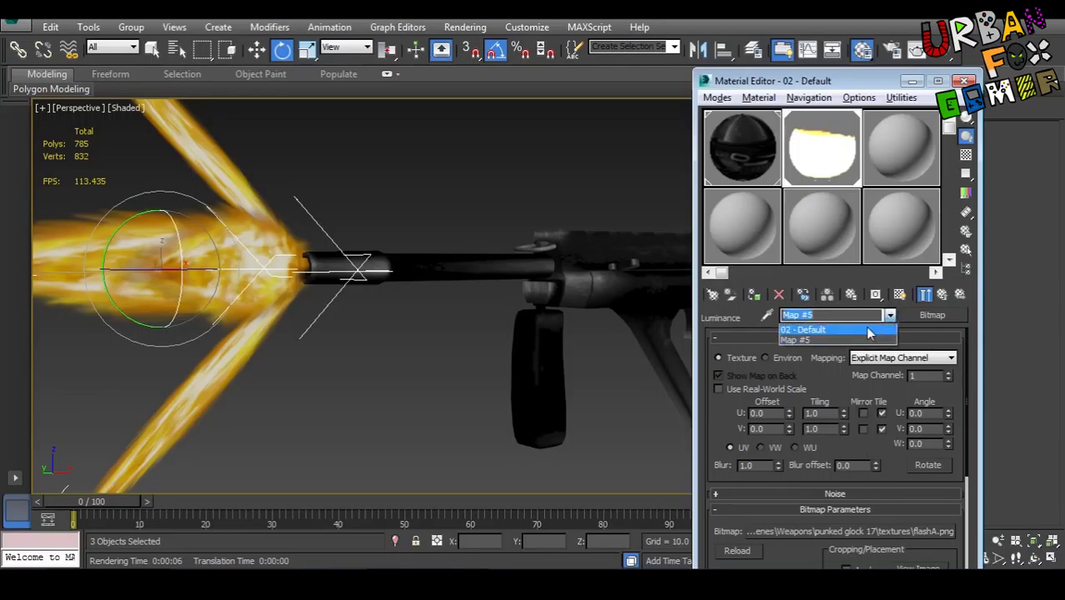
pyautogui.click(829, 327)
pyautogui.moveTo(834, 488); pyautogui.dragTo(834, 492)
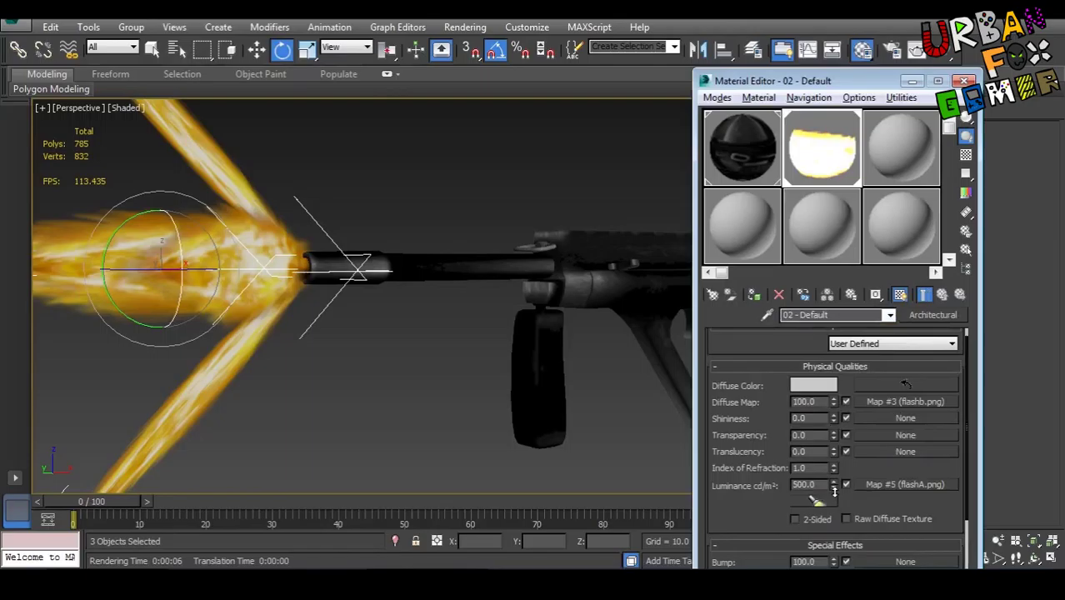
# Minimize the Material Editor and disable Receive Shadows and Cast Shadows on all six flash planes, leaving the gun out
pyautogui.keyDown('alt'); pyautogui.moveTo(545, 389); pyautogui.dragTo(425, 364, button='middle'); pyautogui.keyUp('alt')
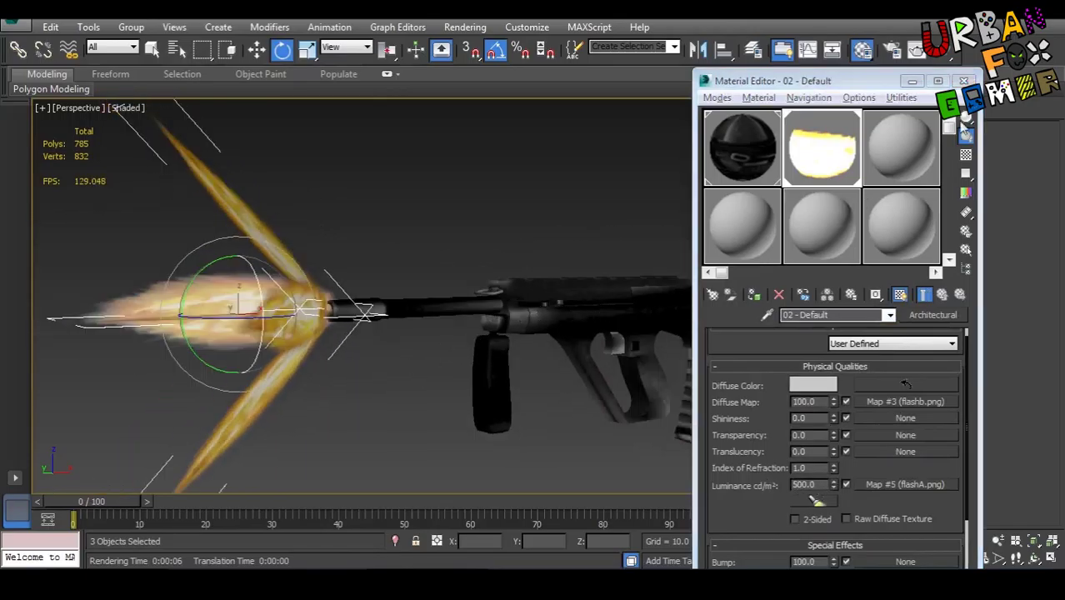
pyautogui.click(914, 84)
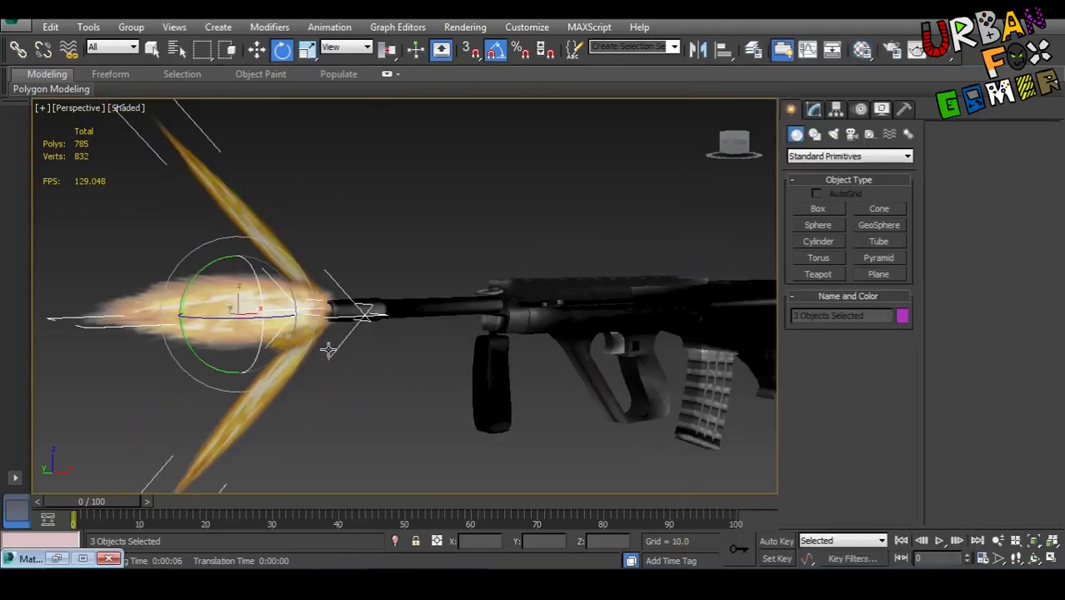
pyautogui.keyDown('alt'); pyautogui.moveTo(367, 374); pyautogui.dragTo(363, 345, button='middle'); pyautogui.keyUp('alt')
pyautogui.hotkey('ctrl', 'a')
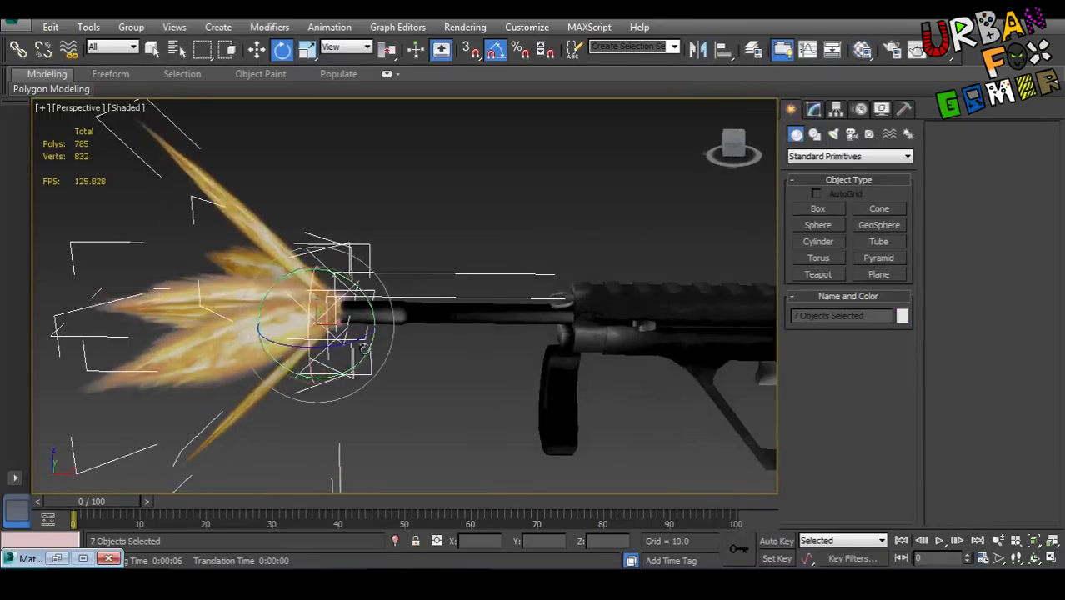
pyautogui.keyDown('alt'); pyautogui.moveTo(502, 170); pyautogui.dragTo(571, 352); pyautogui.keyUp('alt')
pyautogui.moveTo(343, 280); pyautogui.dragTo(430, 286, button='middle')
pyautogui.rightClick(357, 271)
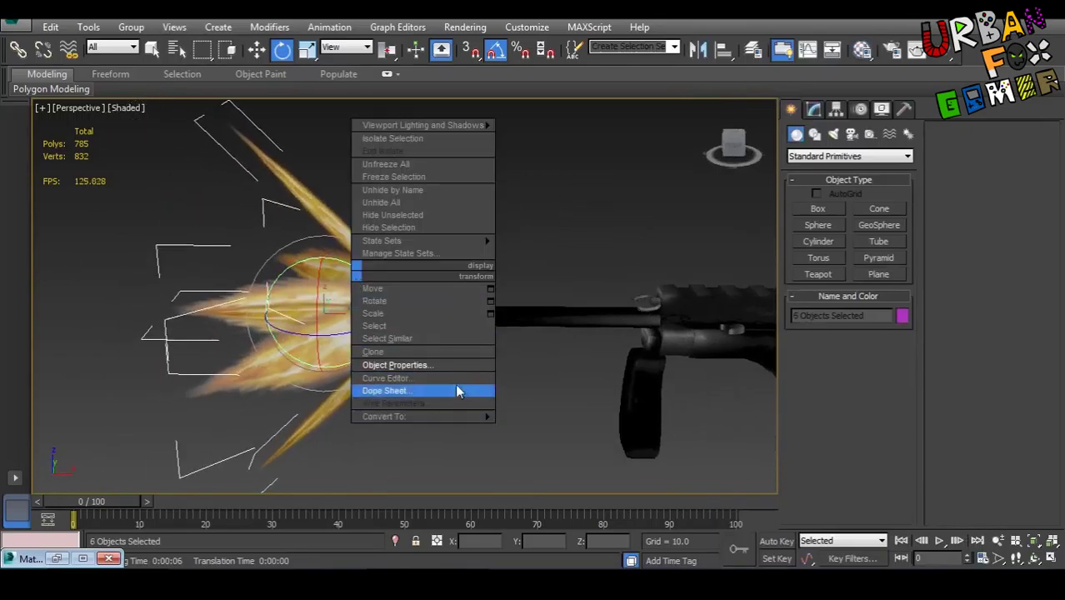
pyautogui.click(434, 368)
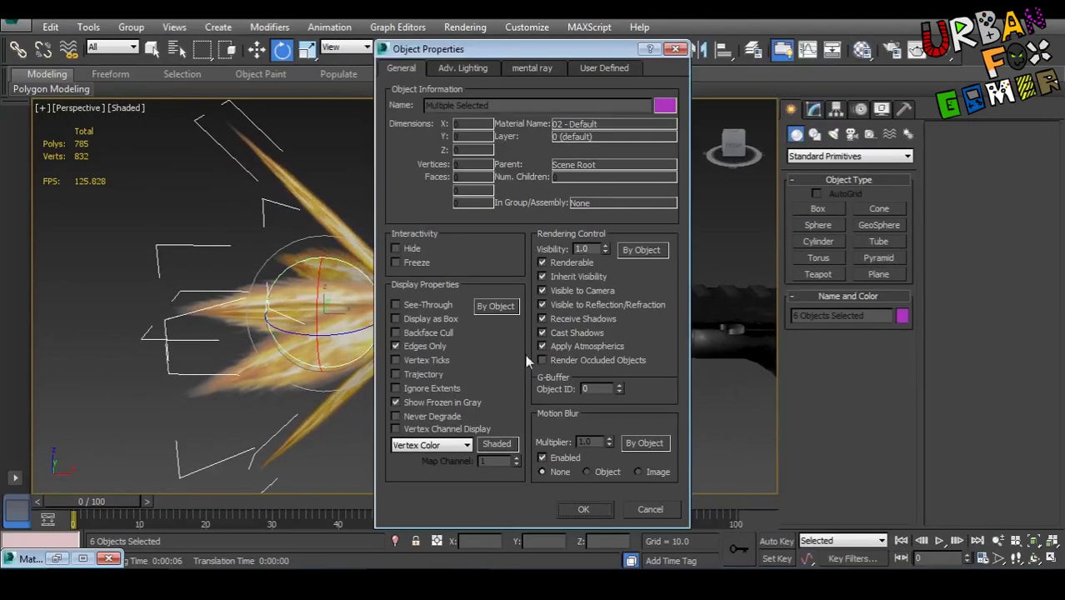
pyautogui.click(542, 319)
pyautogui.click(543, 333)
pyautogui.click(586, 511)
# Create a photometric free light near the muzzle flash
pyautogui.moveTo(586, 508); pyautogui.dragTo(504, 395, button='middle')
pyautogui.keyDown('alt'); pyautogui.moveTo(433, 354); pyautogui.dragTo(358, 316, button='middle'); pyautogui.keyUp('alt')
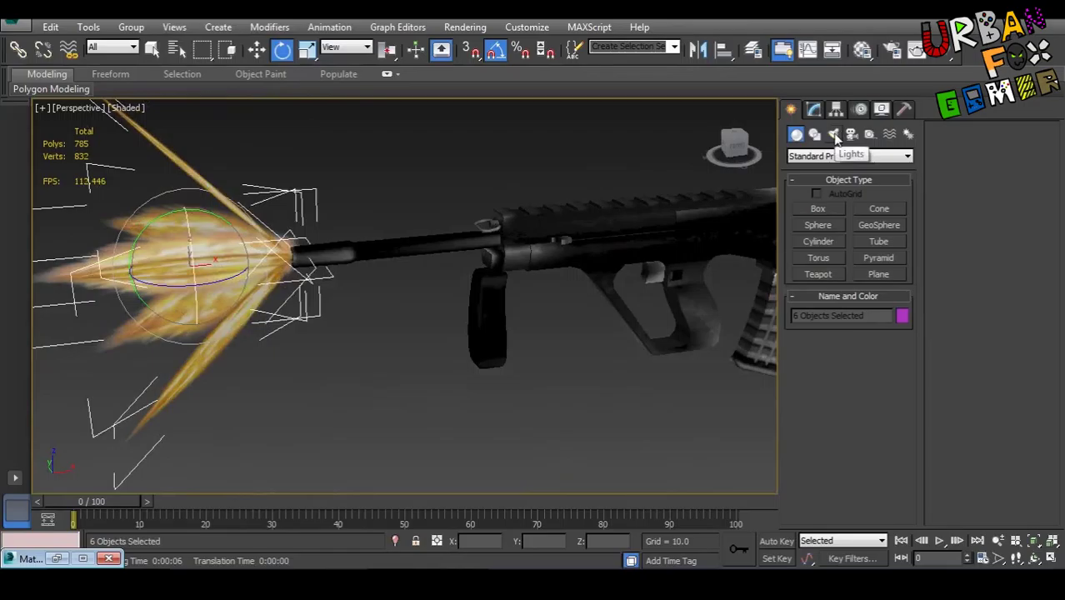
pyautogui.click(834, 135)
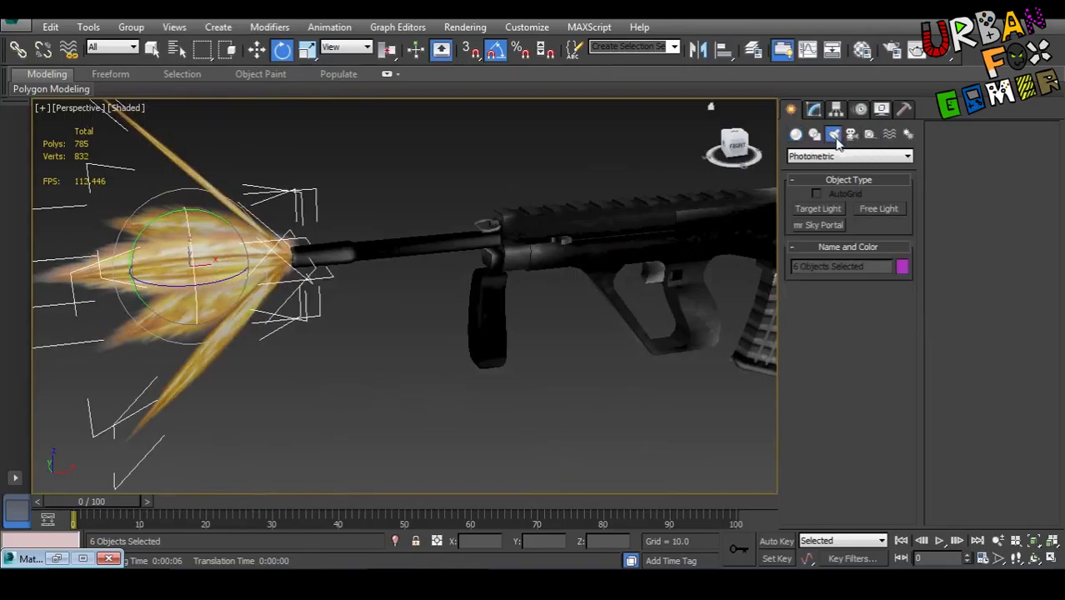
pyautogui.click(875, 209)
pyautogui.click(514, 334)
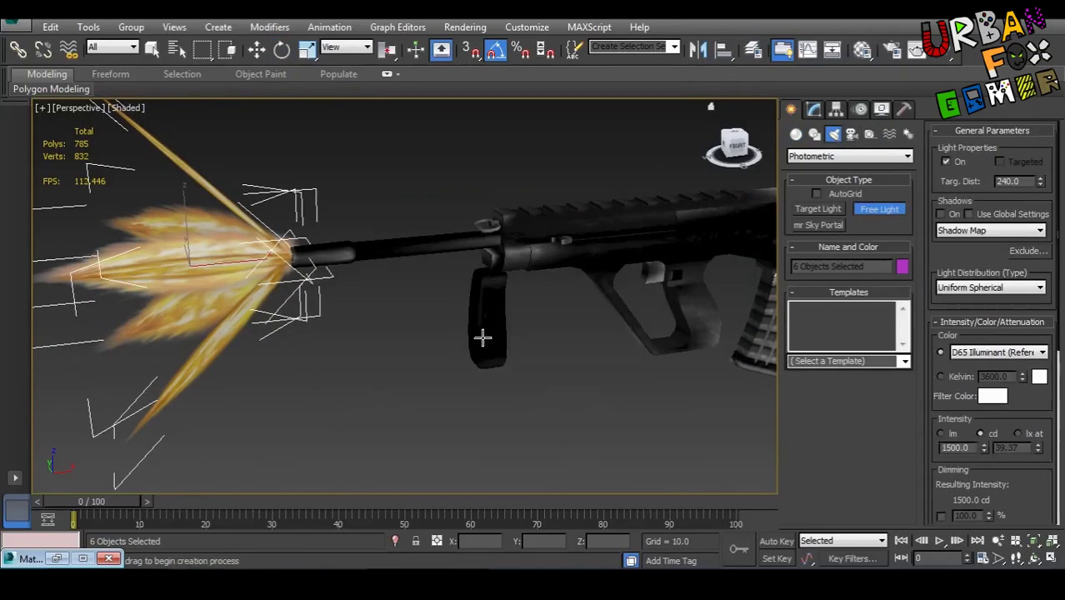
pyautogui.moveTo(482, 335)
pyautogui.keyDown('alt'); pyautogui.mouseDown(button='middle')
pyautogui.moveTo(582, 332)
pyautogui.moveTo(471, 337)
pyautogui.mouseUp(button='middle'); pyautogui.keyUp('alt')
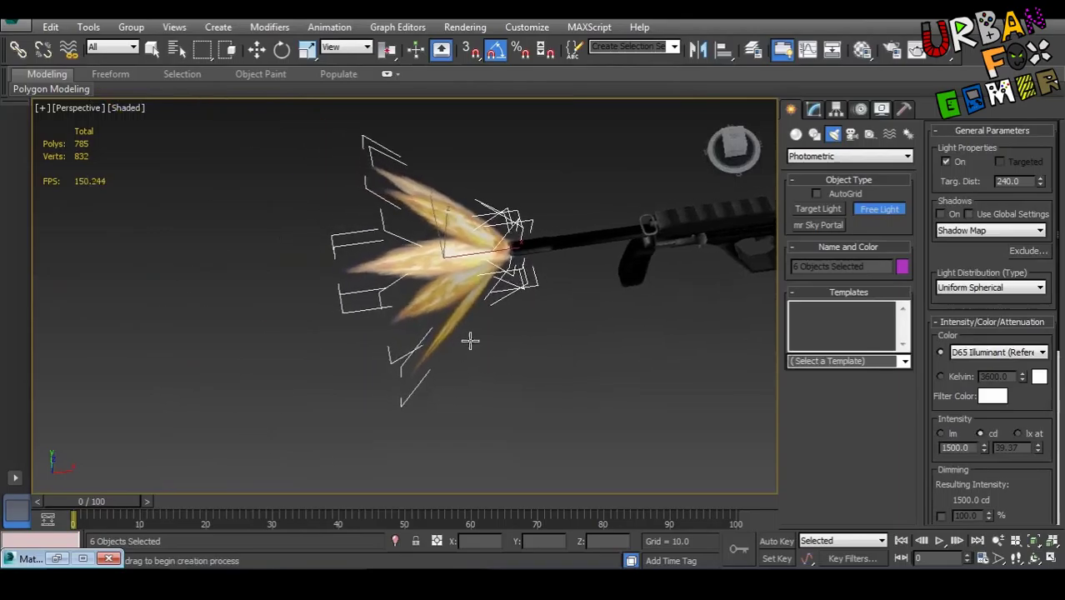
pyautogui.click(493, 338)
pyautogui.rightClick(535, 278)
# Move the free light to the muzzle opening where the flash planes meet
pyautogui.keyDown('alt'); pyautogui.moveTo(543, 218); pyautogui.dragTo(512, 107, button='middle'); pyautogui.keyUp('alt')
pyautogui.moveTo(505, 327); pyautogui.dragTo(440, 219)
pyautogui.keyDown('alt'); pyautogui.moveTo(440, 219); pyautogui.dragTo(462, 335, button='middle'); pyautogui.keyUp('alt')
pyautogui.moveTo(432, 187); pyautogui.dragTo(442, 149)
pyautogui.keyDown('alt'); pyautogui.moveTo(498, 287); pyautogui.dragTo(499, 218, button='middle'); pyautogui.keyUp('alt')
pyautogui.scroll(3, 505, 226)
pyautogui.moveTo(503, 225); pyautogui.dragTo(612, 222)
pyautogui.moveTo(612, 222); pyautogui.dragTo(540, 276, button='middle')
pyautogui.scroll(3, 442, 266)
pyautogui.scroll(5, 429, 260)
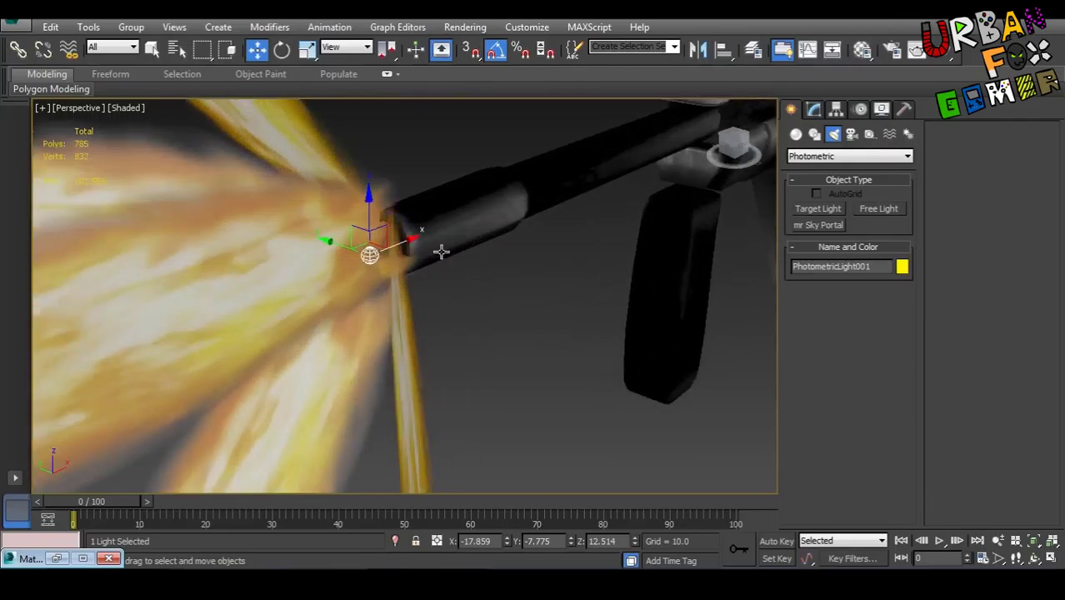
# Move the free light along the X axis from the muzzle to near the flash's outer tip, at X about -30.7
pyautogui.moveTo(415, 262)
pyautogui.keyDown('alt'); pyautogui.mouseDown(button='middle')
pyautogui.moveTo(444, 264)
pyautogui.moveTo(433, 260)
pyautogui.mouseUp(button='middle'); pyautogui.keyUp('alt')
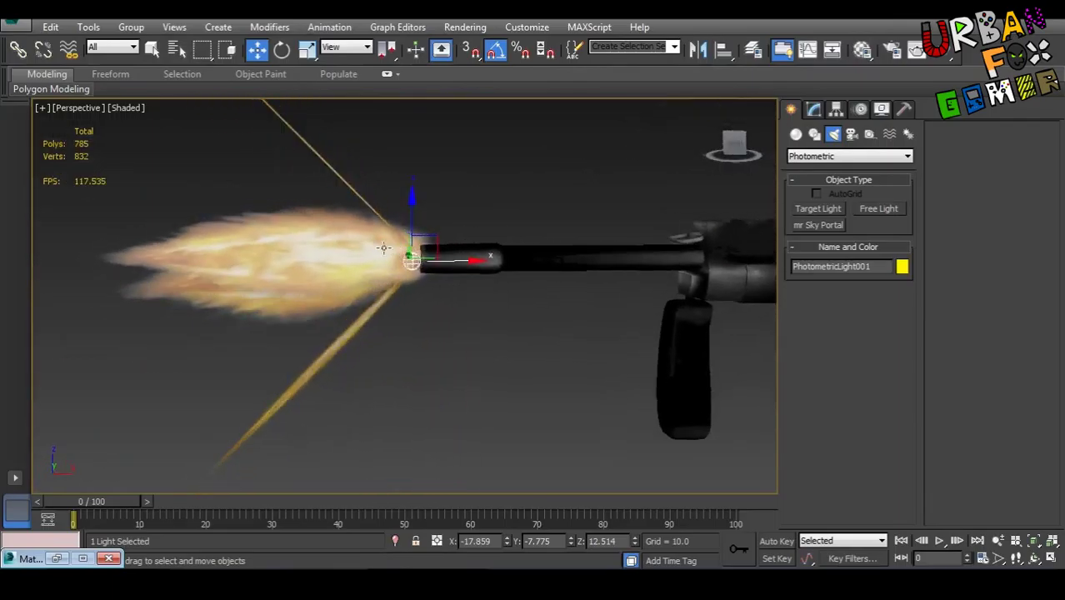
pyautogui.moveTo(432, 255); pyautogui.dragTo(267, 250)
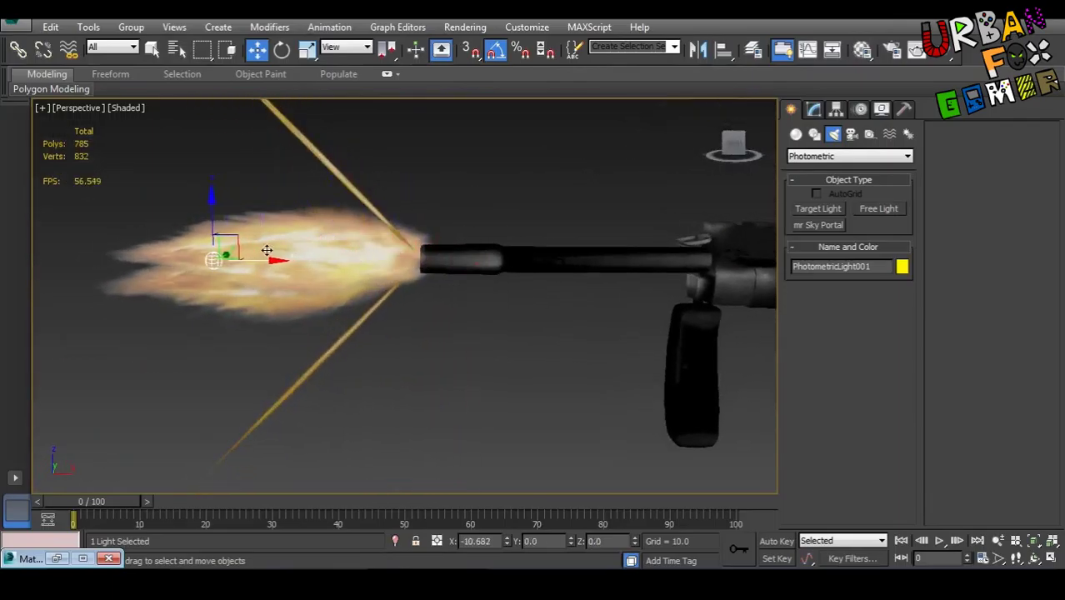
pyautogui.keyDown('alt'); pyautogui.moveTo(267, 248); pyautogui.dragTo(423, 268, button='middle'); pyautogui.keyUp('alt')
pyautogui.moveTo(391, 275); pyautogui.dragTo(366, 280)
pyautogui.scroll(-3, 527, 267)
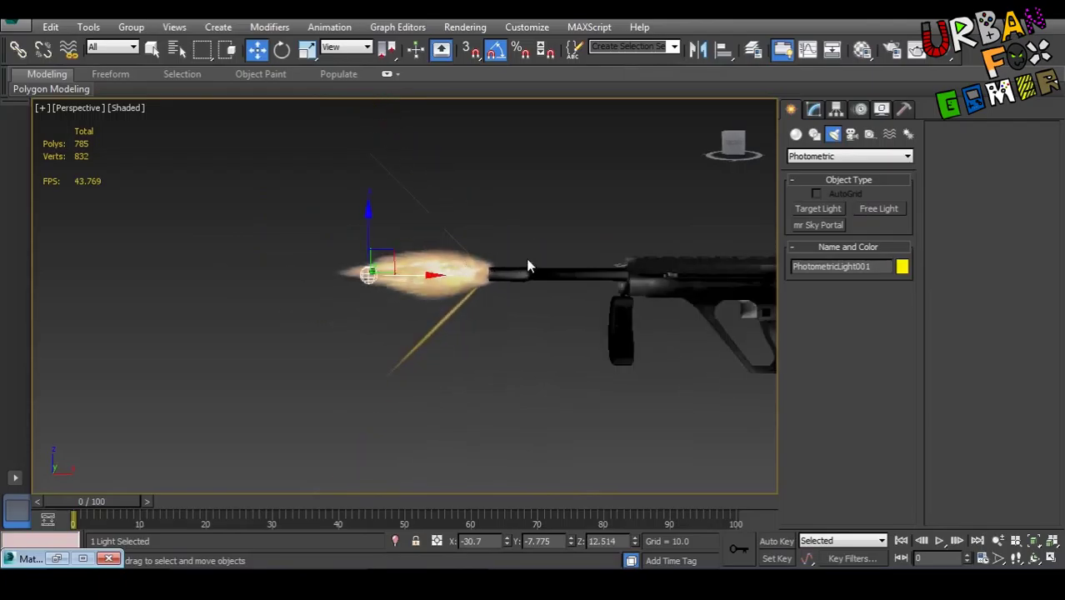
# Turn on shadows for the free light
pyautogui.click(816, 114)
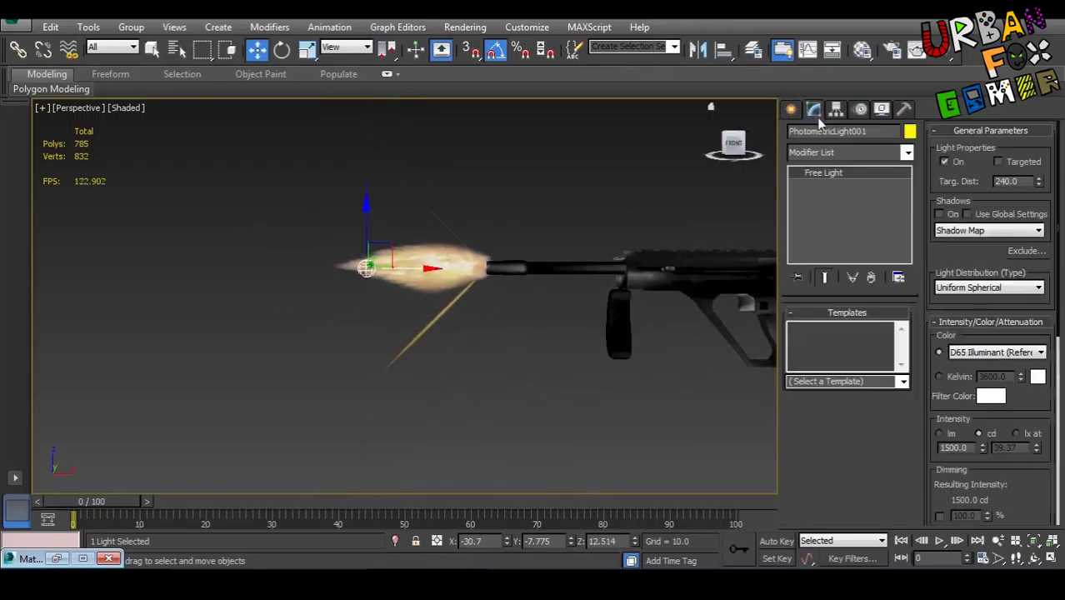
pyautogui.click(944, 216)
# Switch the free light's color to Kelvin at 2160 and set its intensity to 101 cd
pyautogui.moveTo(988, 275); pyautogui.dragTo(968, 156)
pyautogui.click(988, 223)
pyautogui.click(957, 198)
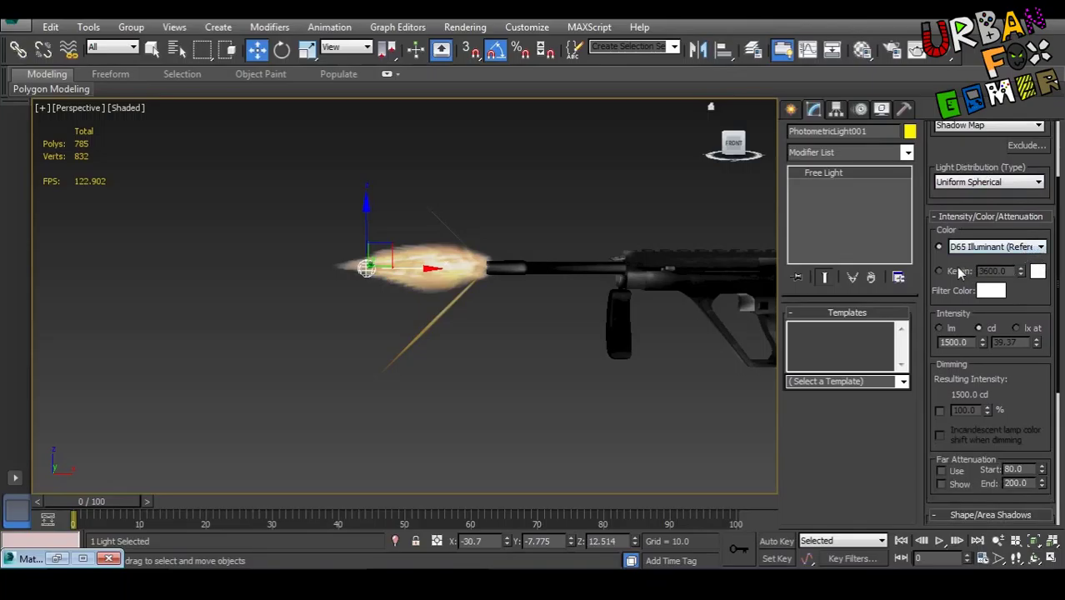
pyautogui.click(957, 275)
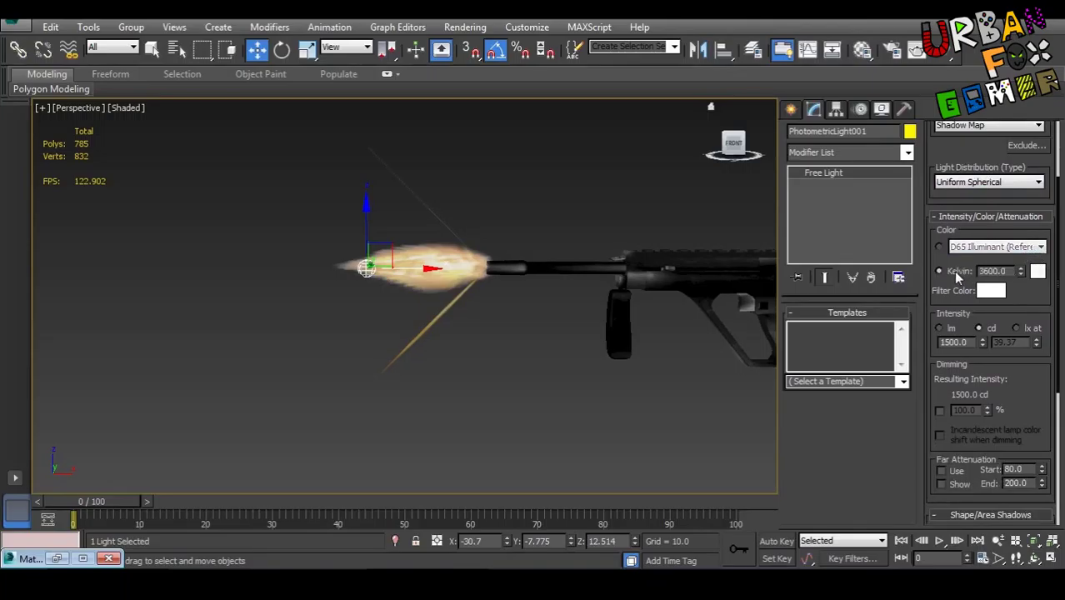
pyautogui.moveTo(1021, 275); pyautogui.dragTo(1025, 301)
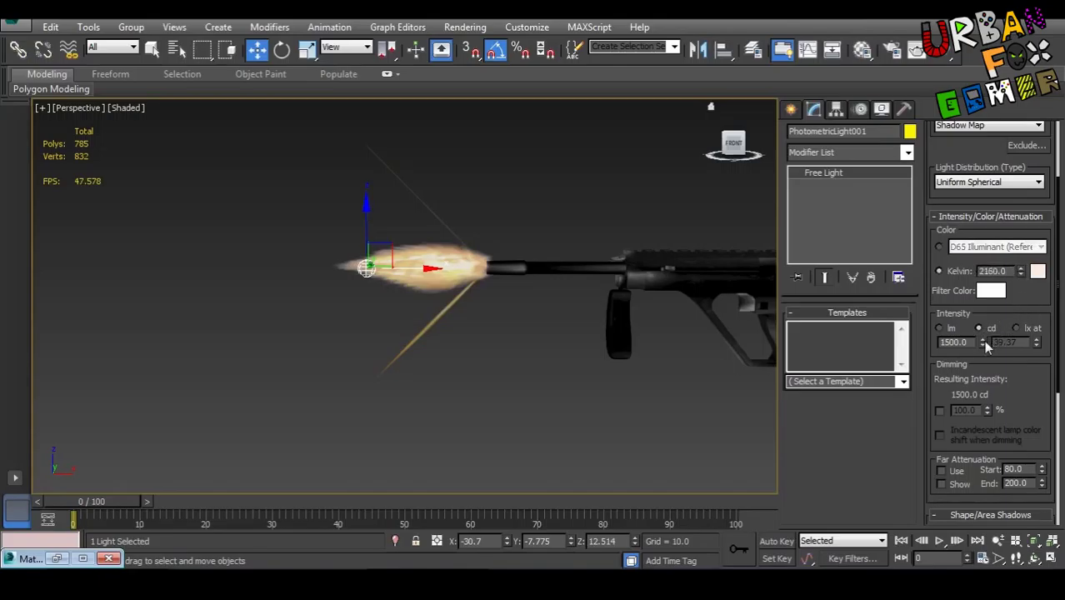
pyautogui.moveTo(984, 343); pyautogui.dragTo(997, 271)
pyautogui.moveTo(996, 267); pyautogui.dragTo(997, 258)
# Render the perspective view from an angle that frames the whole gun together with its muzzle flash
pyautogui.keyDown('alt'); pyautogui.moveTo(765, 299); pyautogui.dragTo(523, 304, button='middle'); pyautogui.keyUp('alt')
pyautogui.scroll(2, 524, 259)
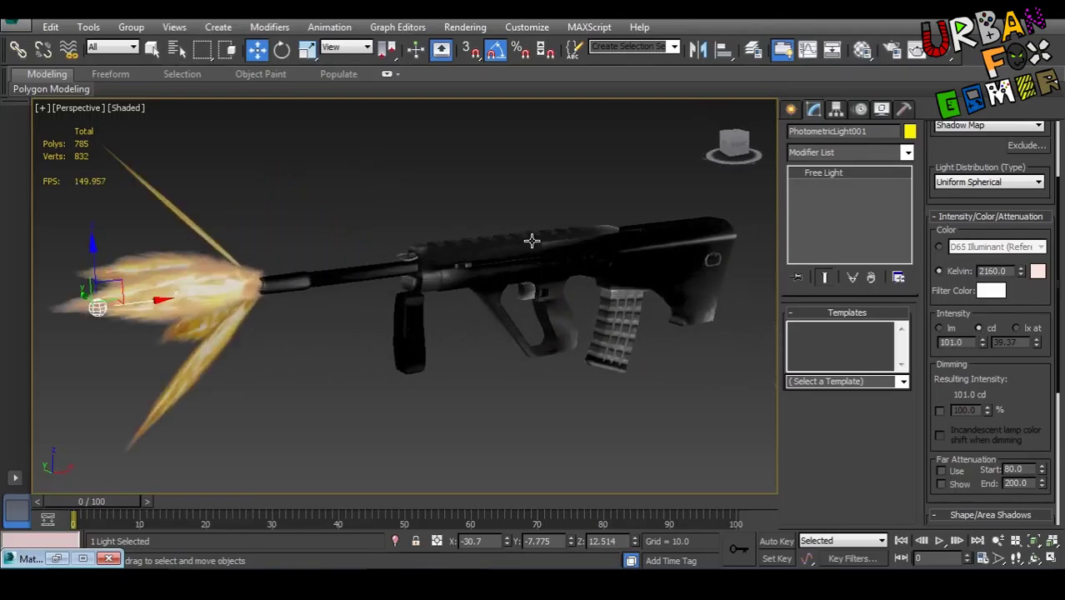
pyautogui.hotkey('shift', 'q')
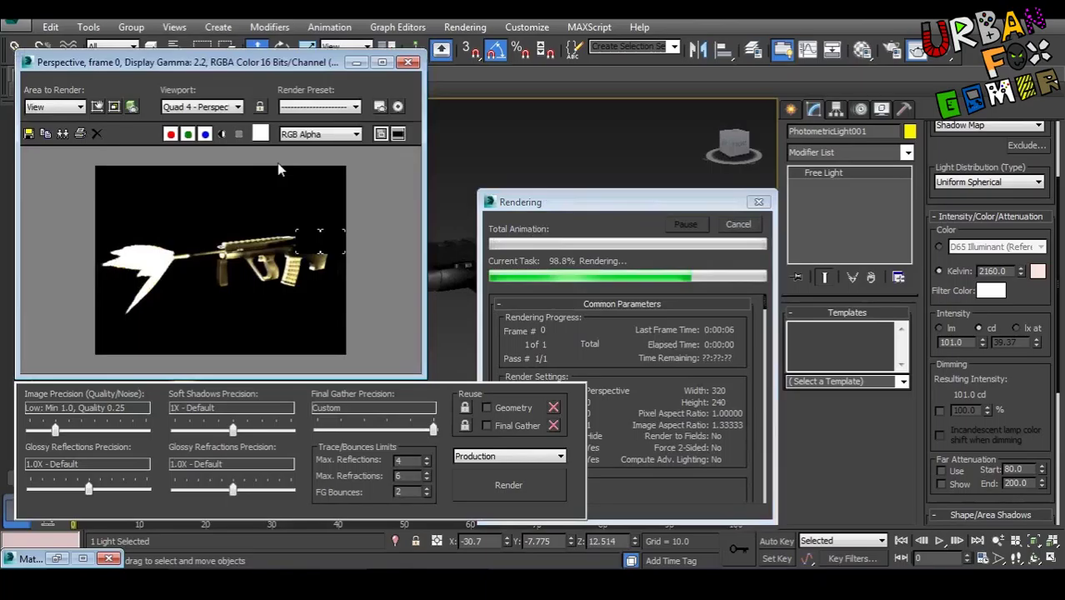
# Examine the rendered image up close, checking the light on the gun body and the brightness of the muzzle flash
pyautogui.scroll(2, 263, 257)
pyautogui.scroll(3, 289, 216)
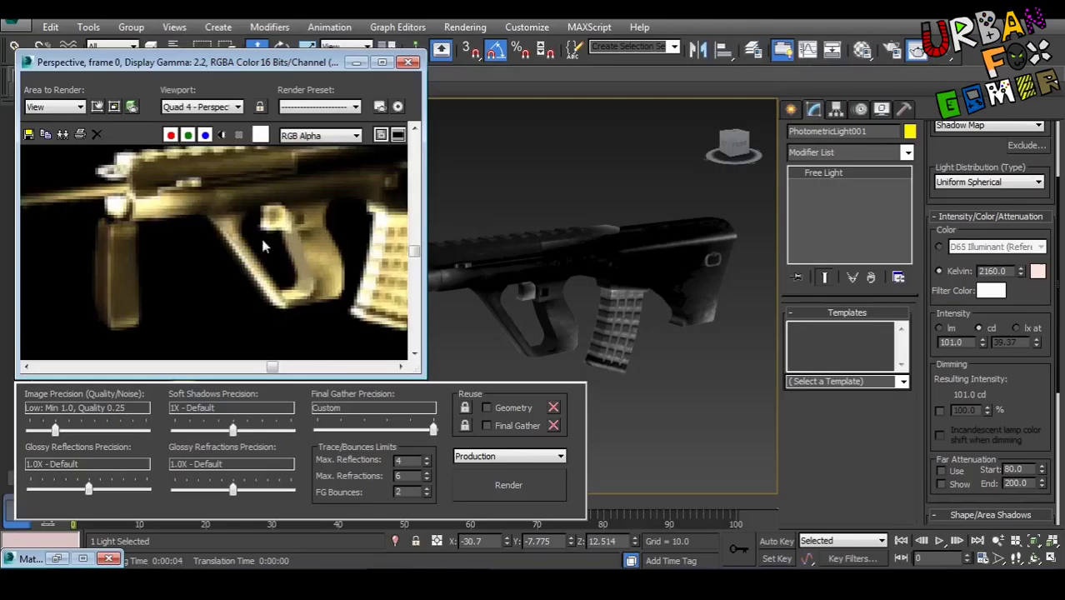
pyautogui.moveTo(262, 244); pyautogui.dragTo(177, 265, button='middle')
pyautogui.scroll(-4, 160, 237)
pyautogui.scroll(2, 269, 252)
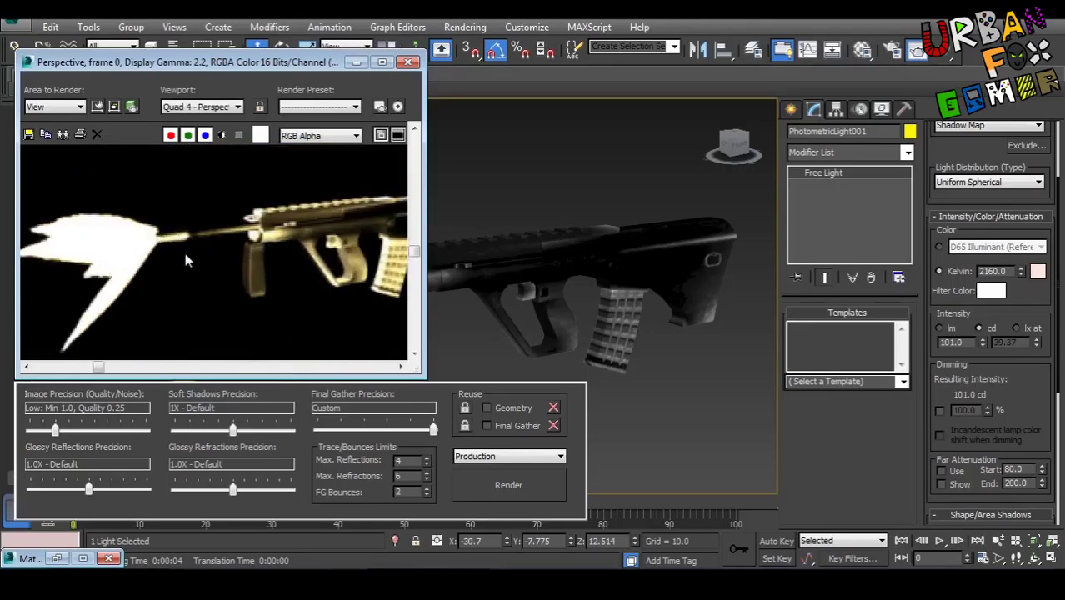
pyautogui.scroll(-2, 302, 270)
pyautogui.scroll(-1, 300, 275)
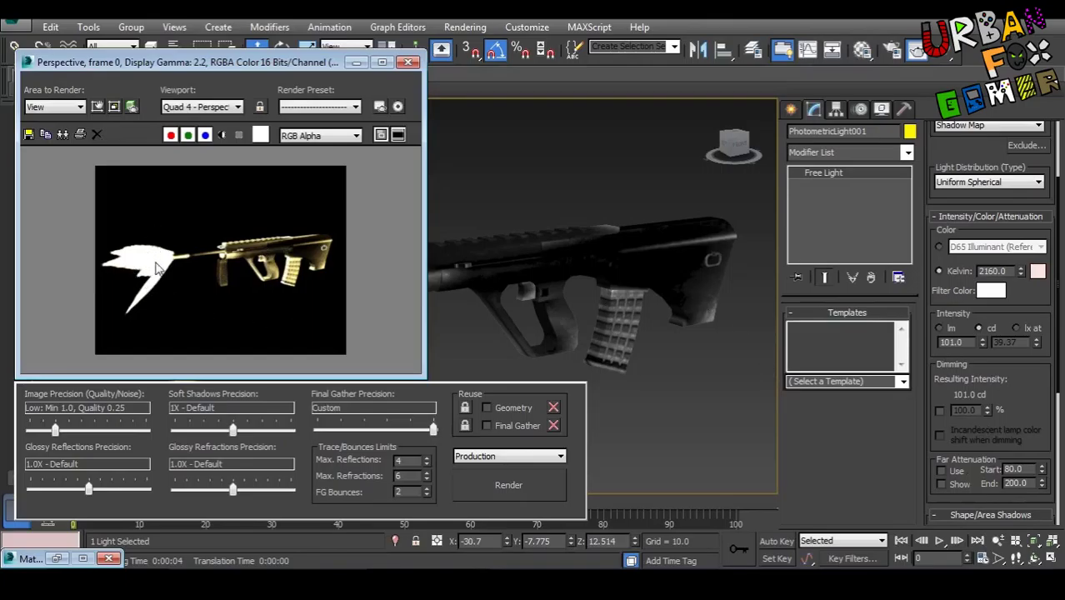
pyautogui.scroll(2, 138, 271)
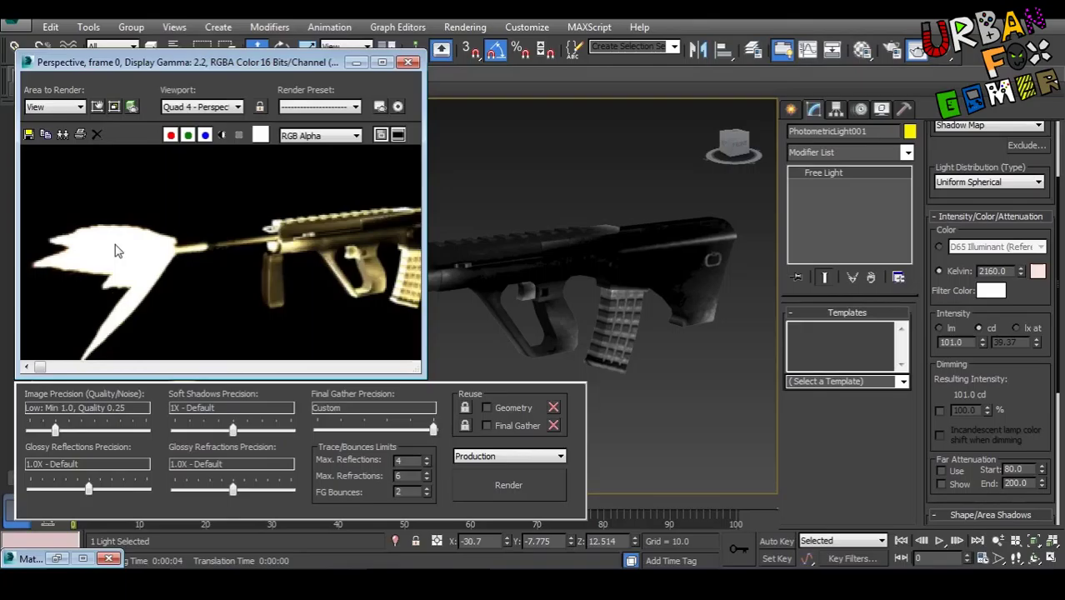
pyautogui.scroll(1, 90, 253)
pyautogui.scroll(-1, 95, 266)
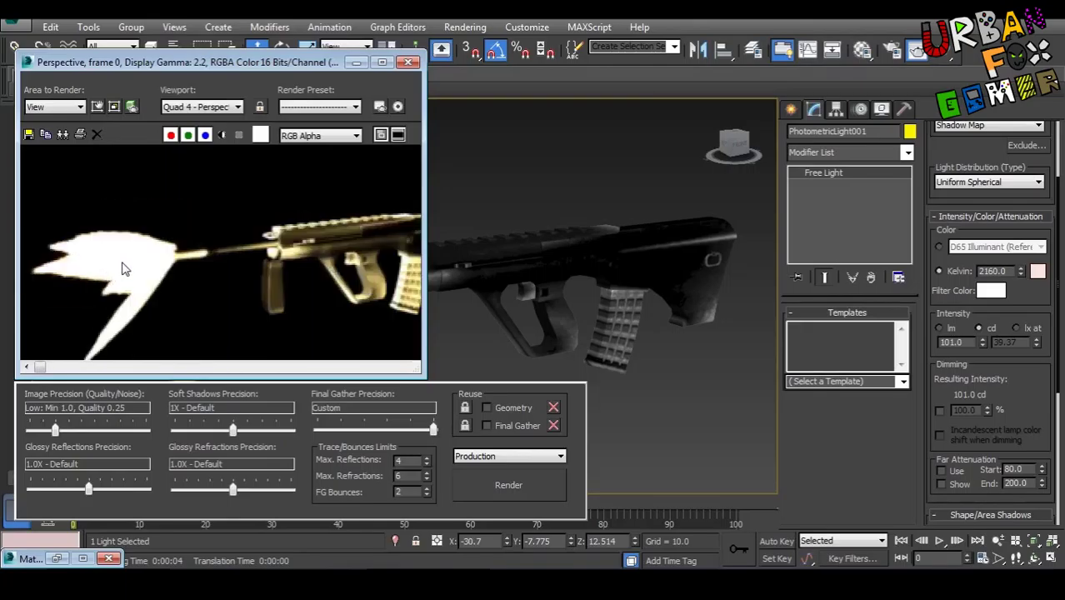
pyautogui.scroll(-1, 133, 281)
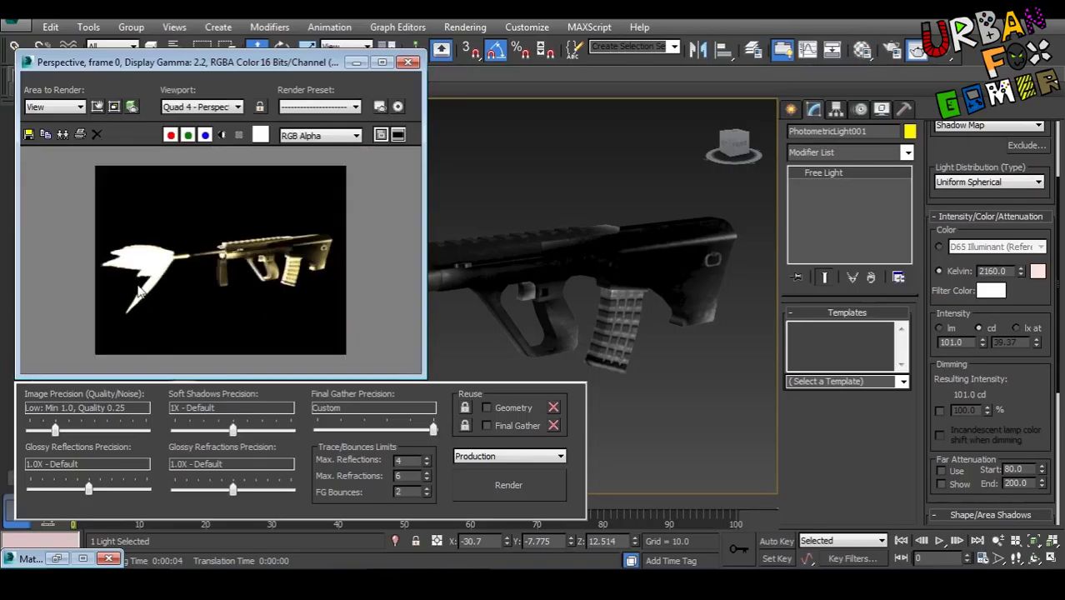